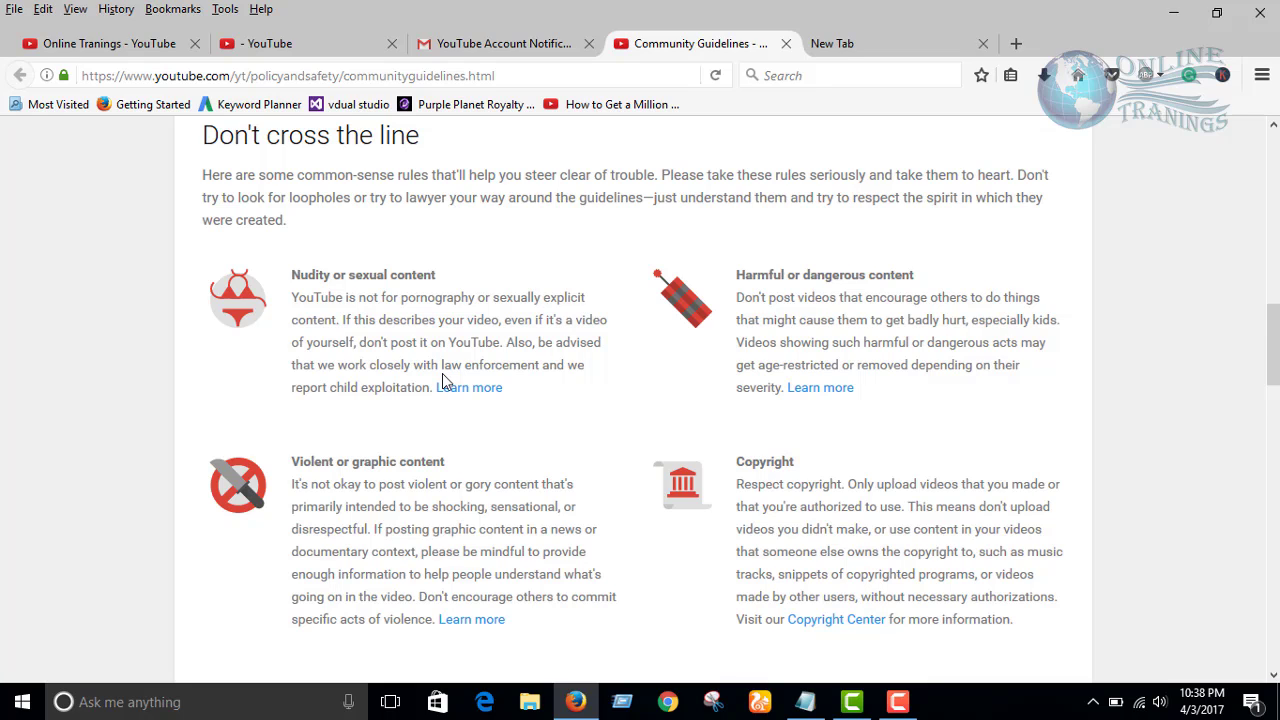
# Review the rules under "Don't cross the line" on the Community Guidelines page, from nudity and copyright to spam and scams
pyautogui.scroll(-2, 397, 371)
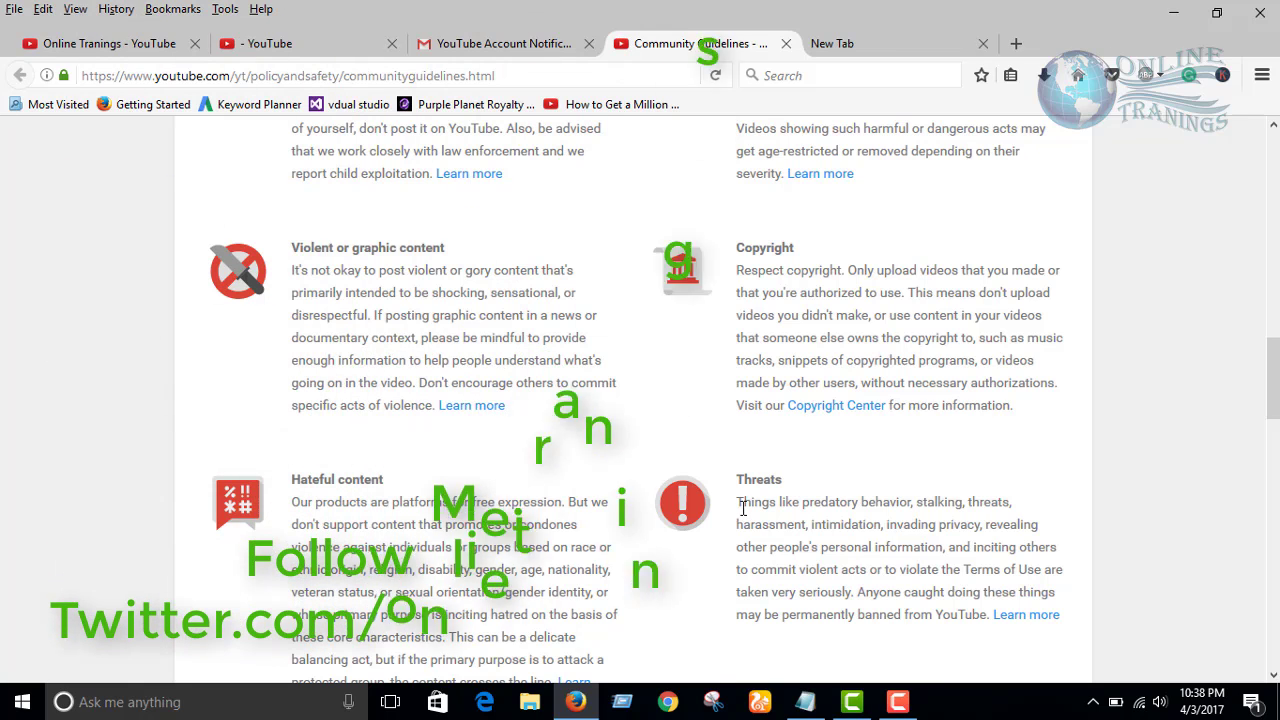
pyautogui.scroll(-1, 434, 441)
pyautogui.scroll(-5, 434, 441)
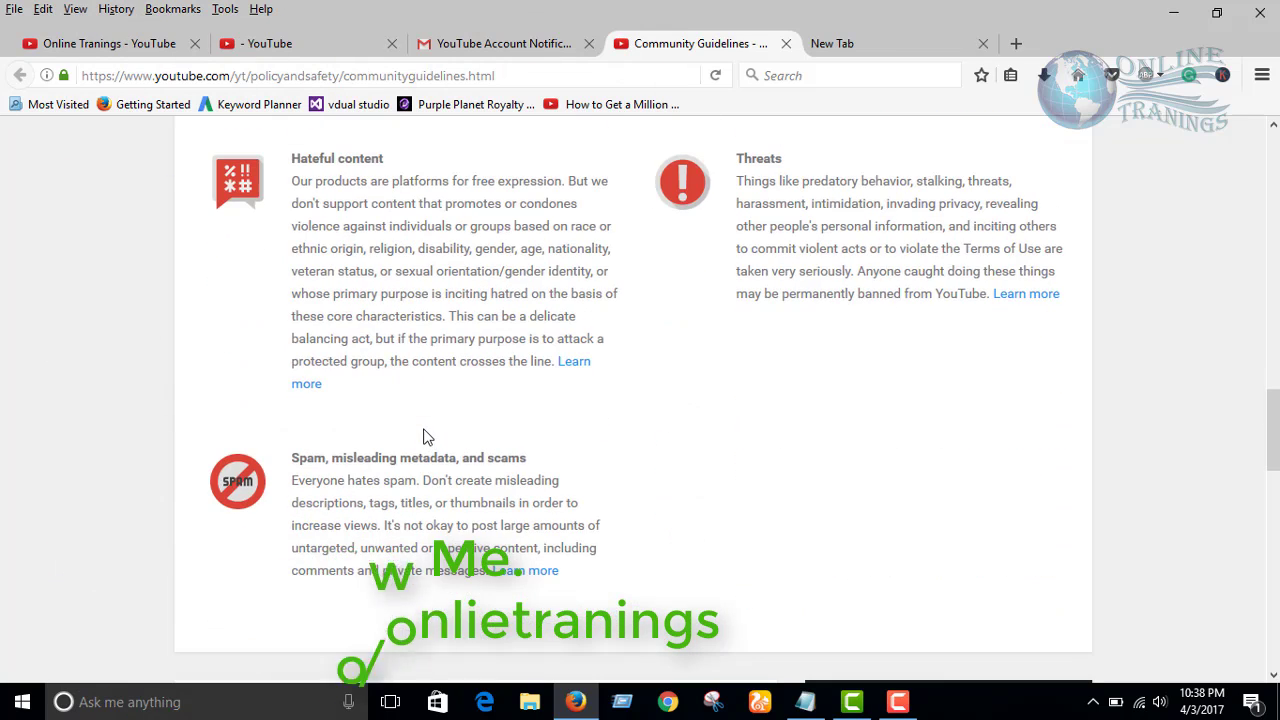
pyautogui.scroll(8, 600, 409)
pyautogui.scroll(5, 600, 409)
pyautogui.scroll(-7, 600, 409)
pyautogui.scroll(8, 580, 413)
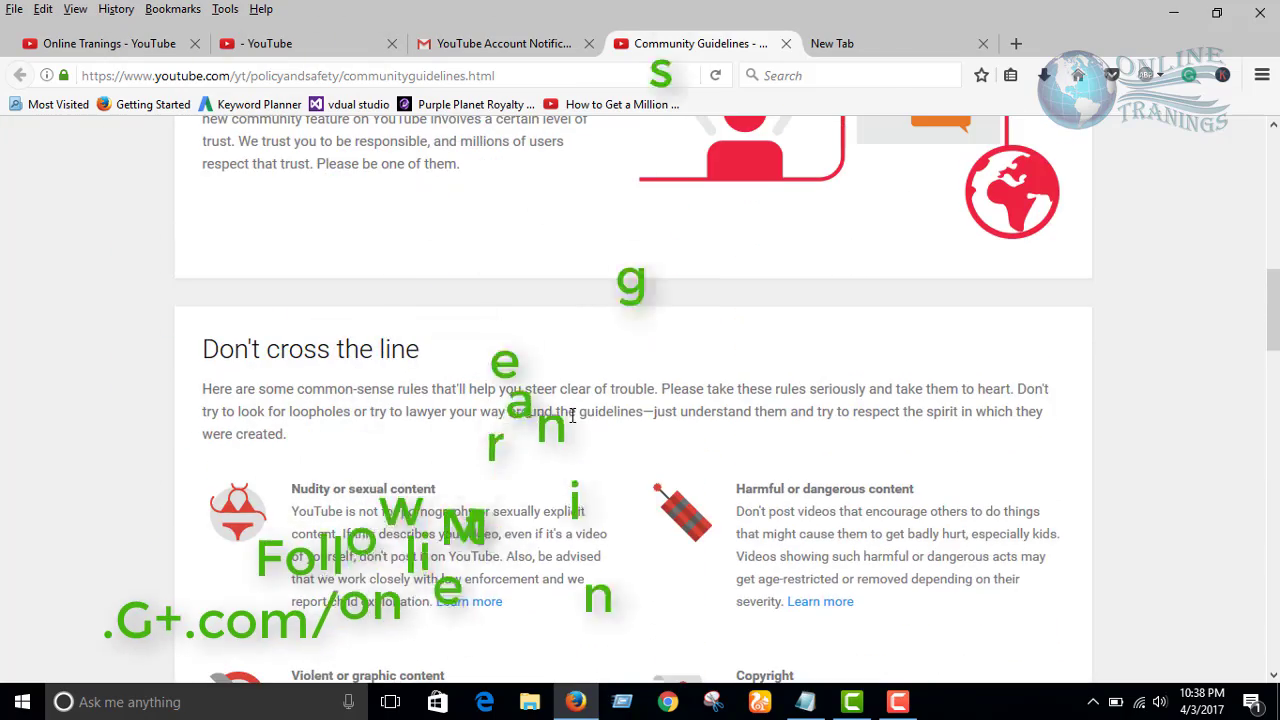
pyautogui.scroll(10, 578, 415)
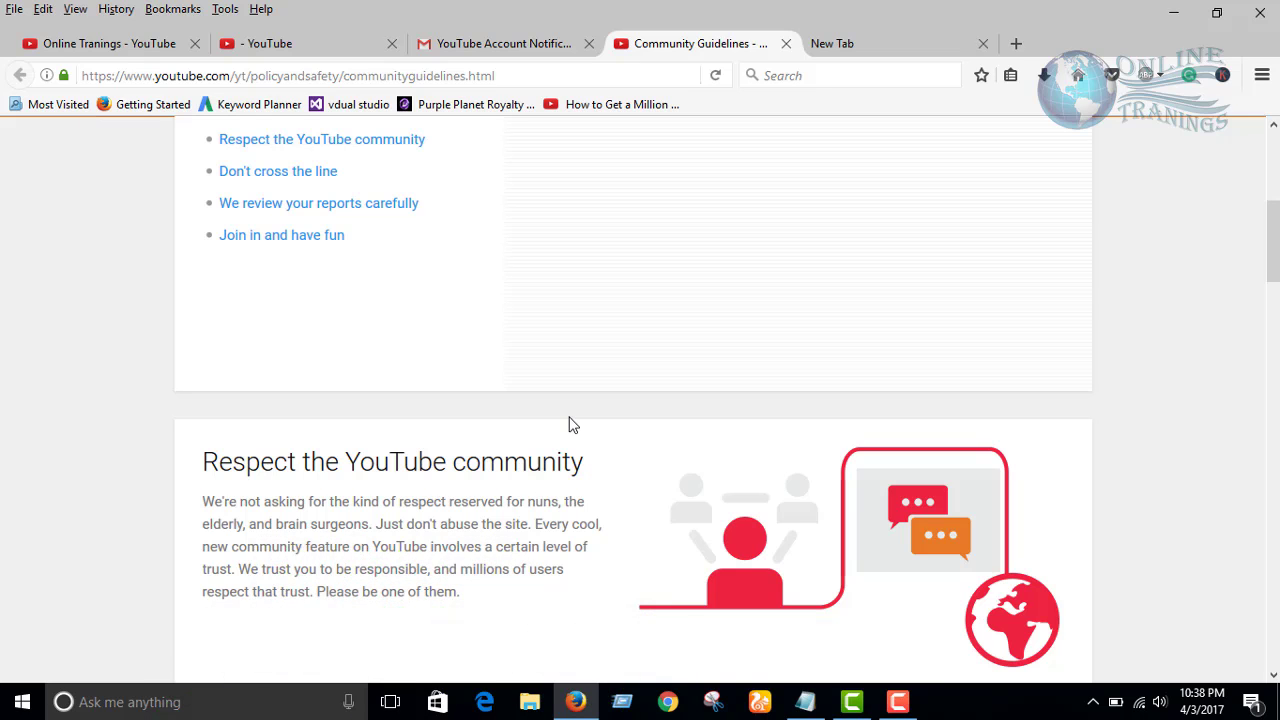
pyautogui.scroll(-12, 568, 425)
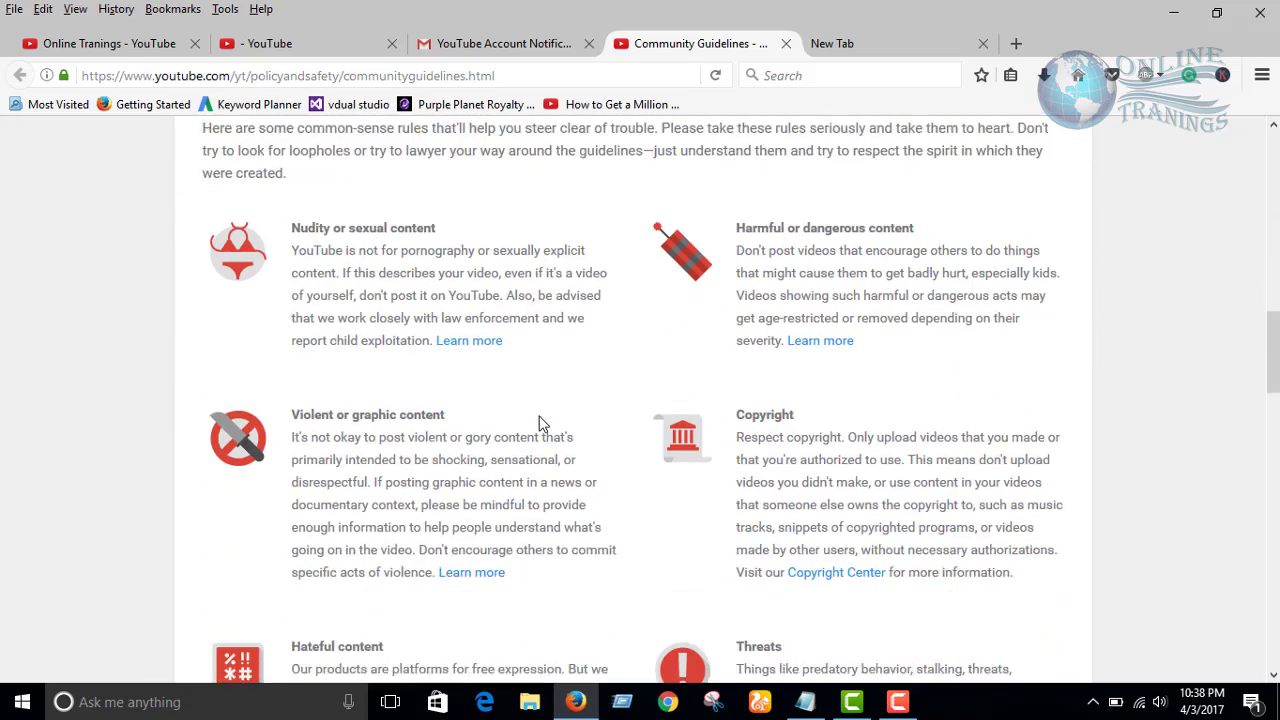
pyautogui.scroll(-1, 540, 424)
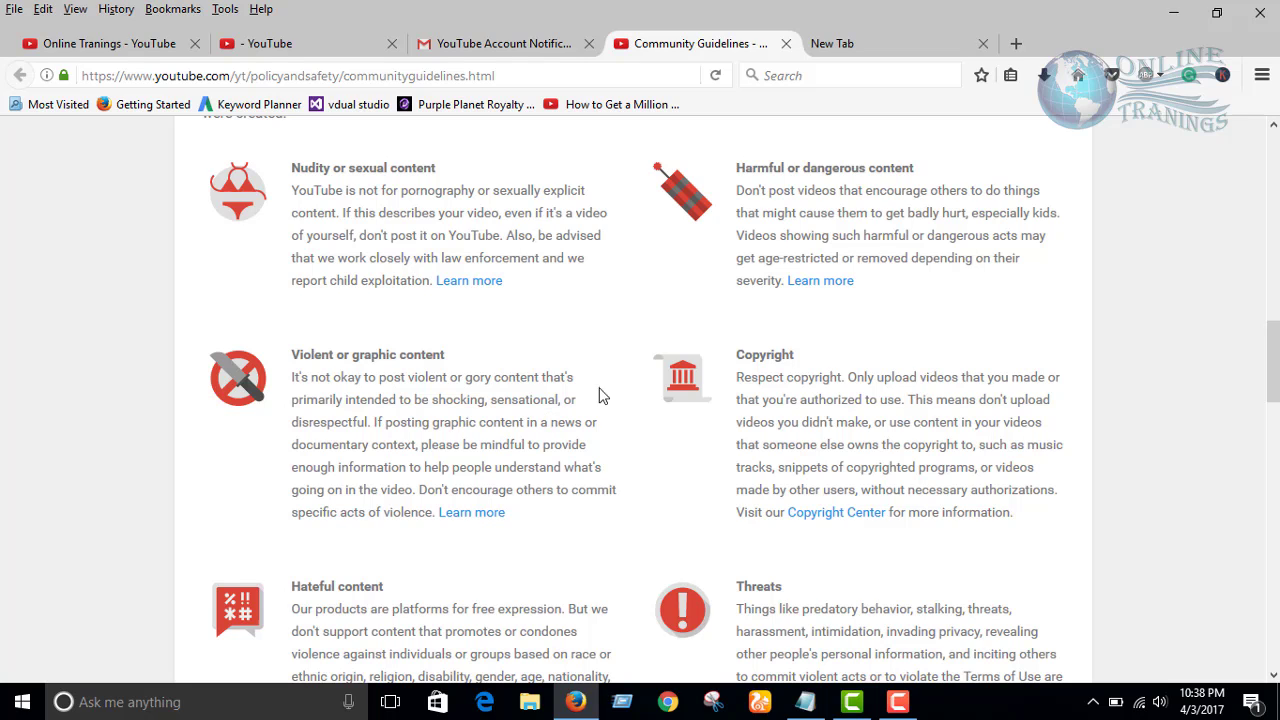
pyautogui.scroll(-4, 697, 292)
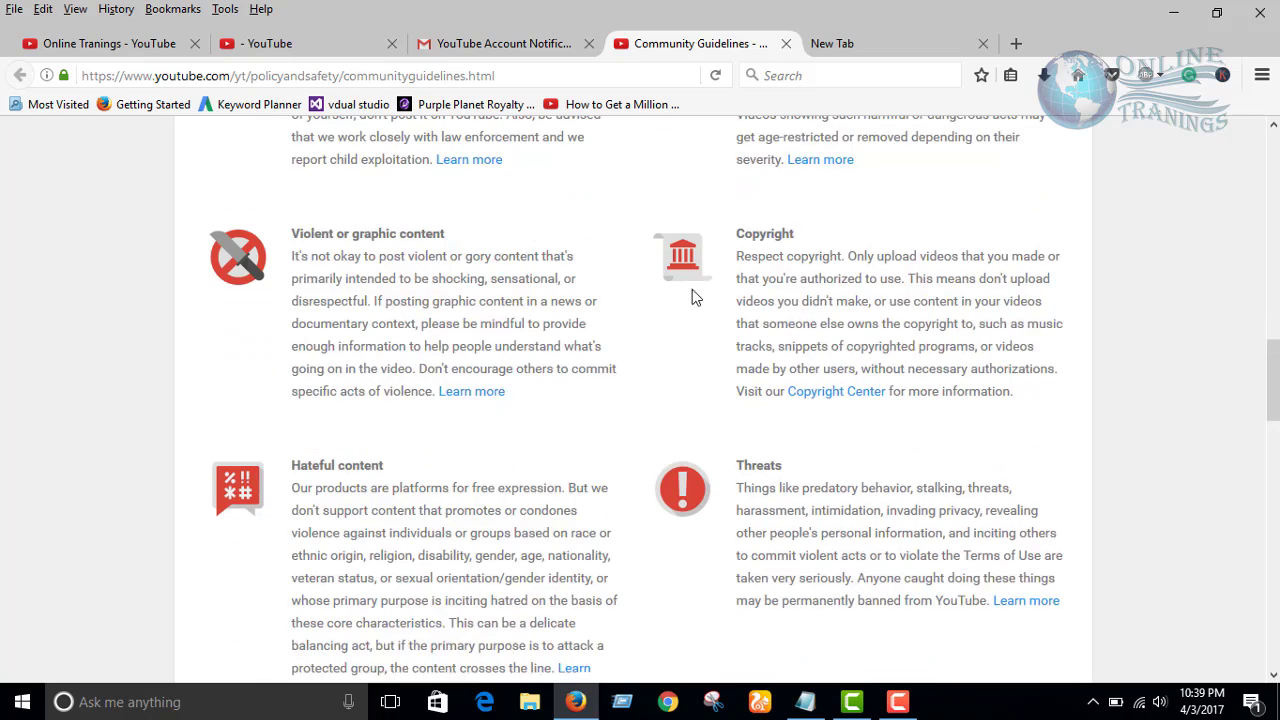
pyautogui.scroll(-4, 491, 418)
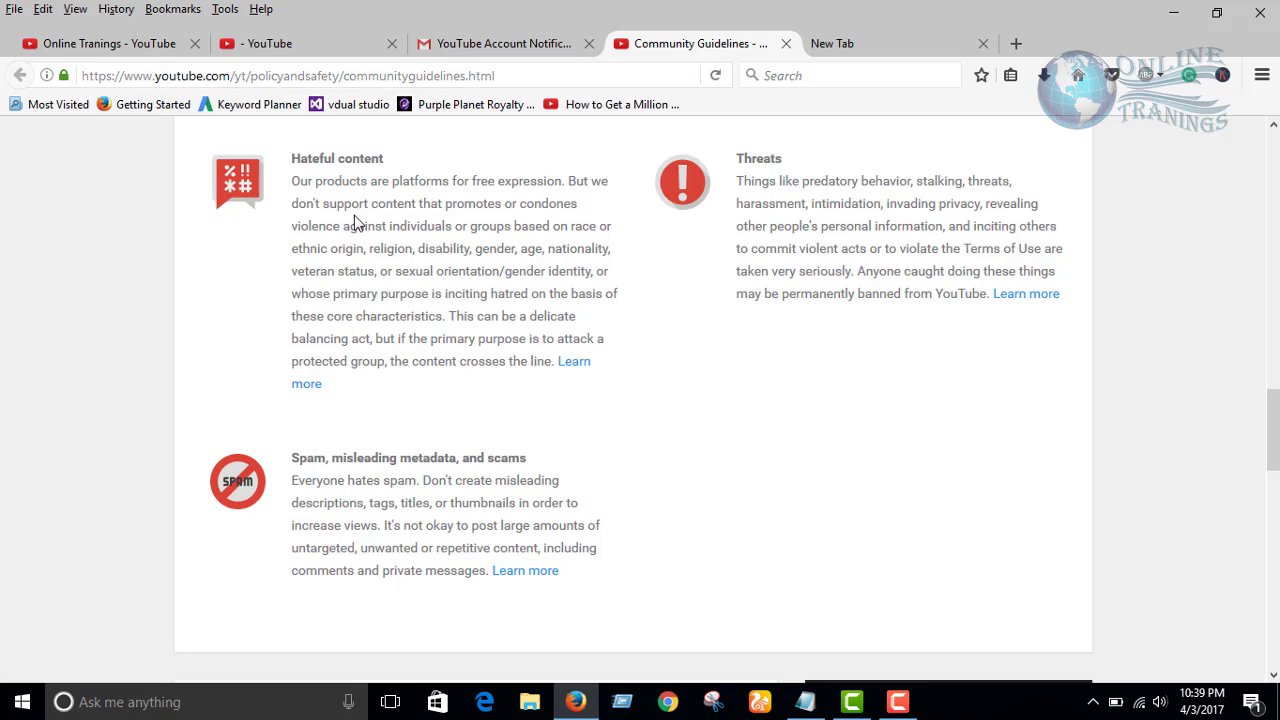
# View the Online Tranings channel and the terminated channel's page, and read the YouTube suspension email in Gmail
pyautogui.click(120, 44)
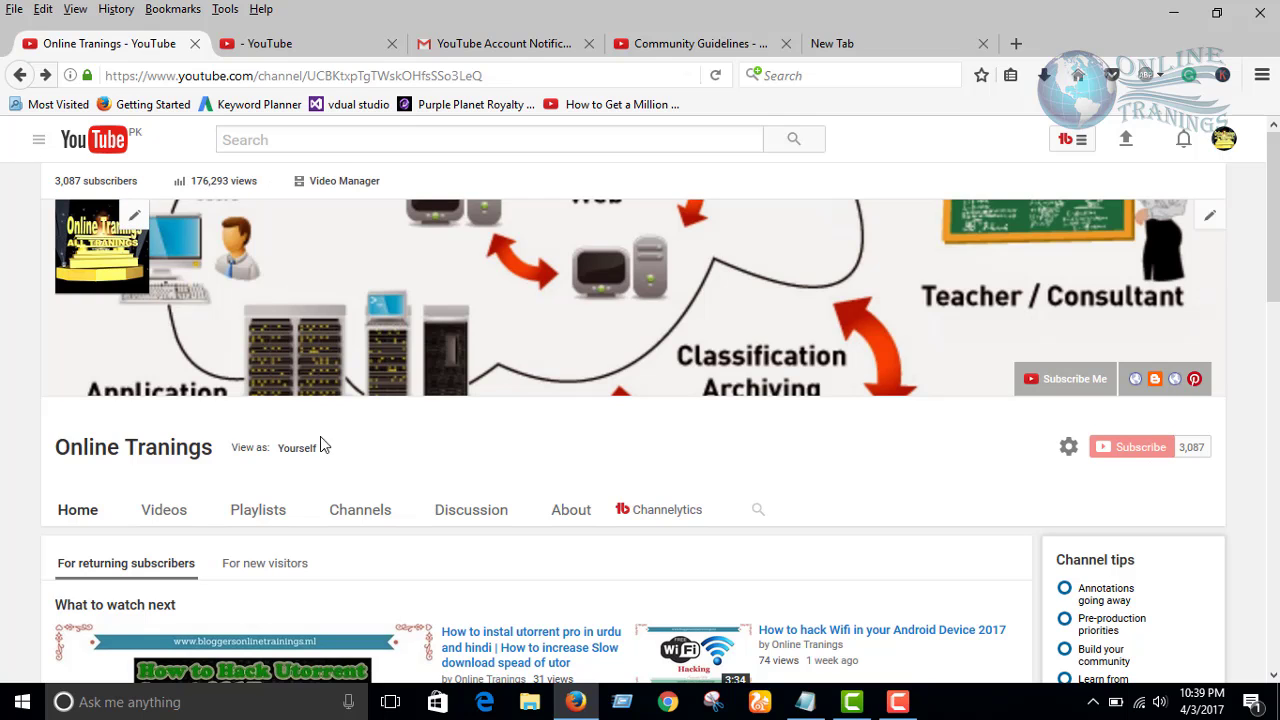
pyautogui.click(285, 43)
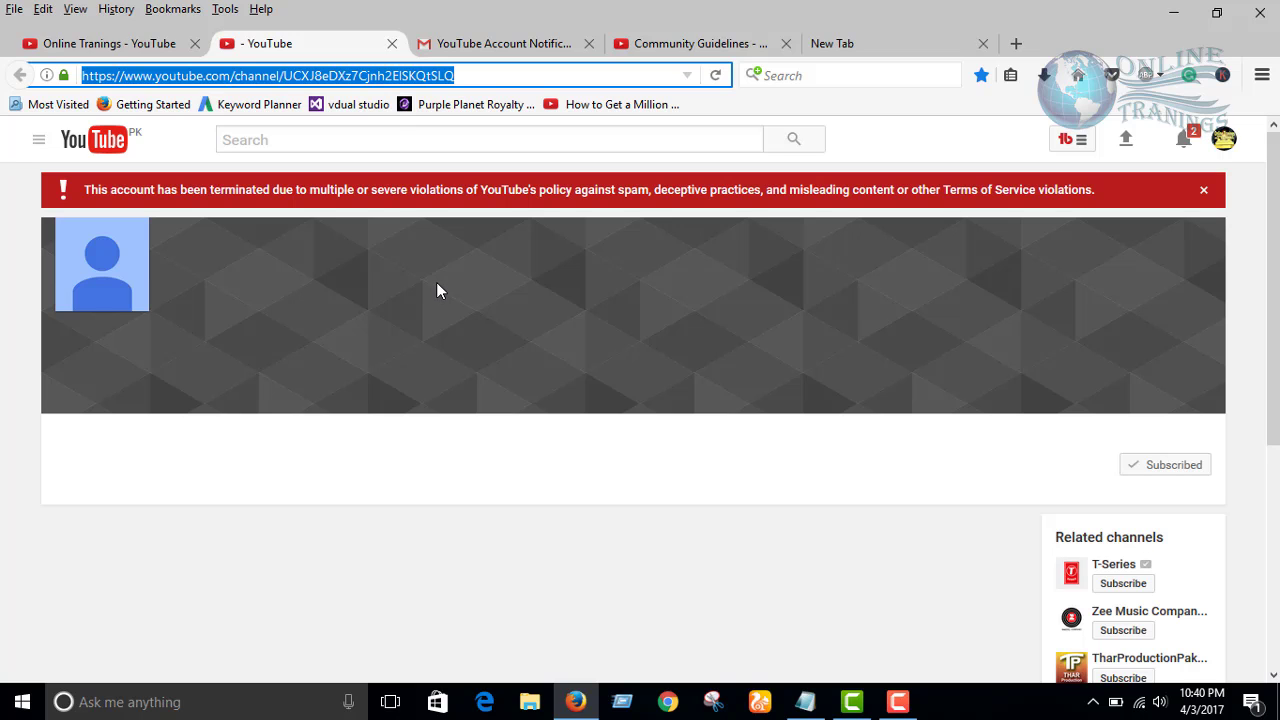
pyautogui.click(493, 44)
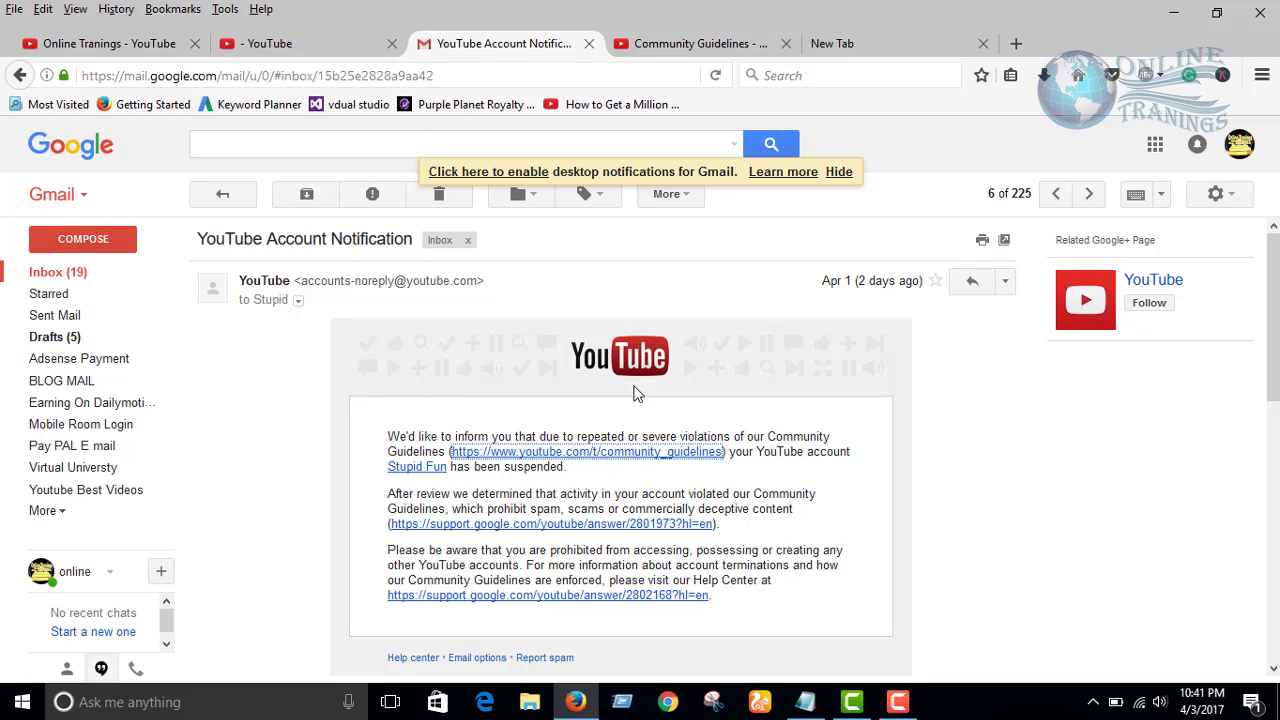
pyautogui.scroll(-1, 437, 451)
pyautogui.scroll(1, 437, 440)
# Return to the inbox, reopen the YouTube Account Notification email, and view its community guidelines link in a new tab
pyautogui.click(240, 206)
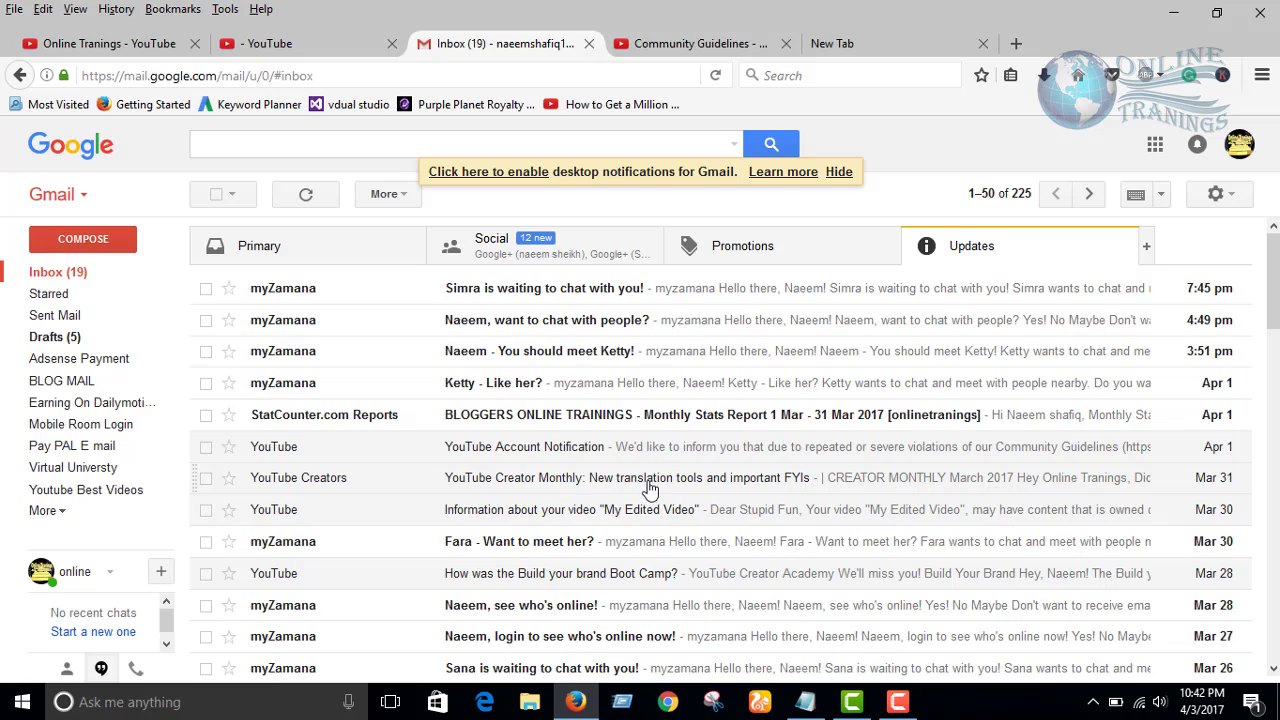
pyautogui.click(615, 444)
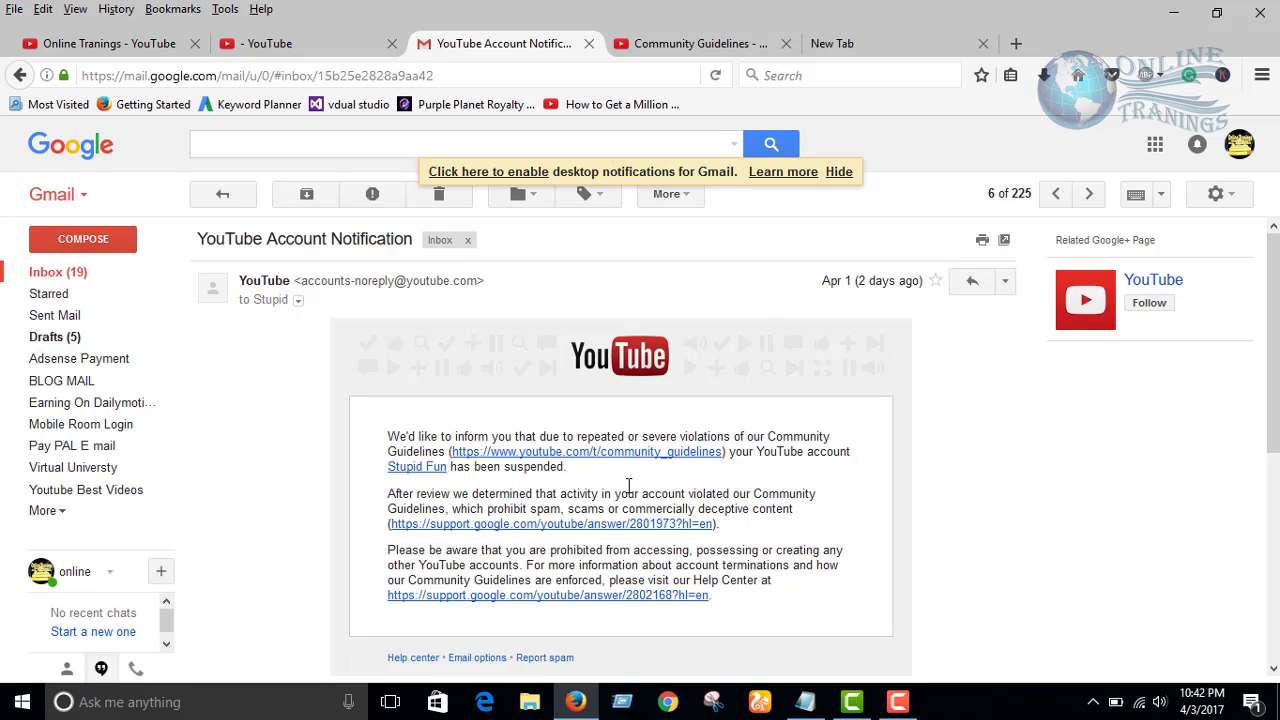
pyautogui.rightClick(606, 453)
pyautogui.click(640, 459)
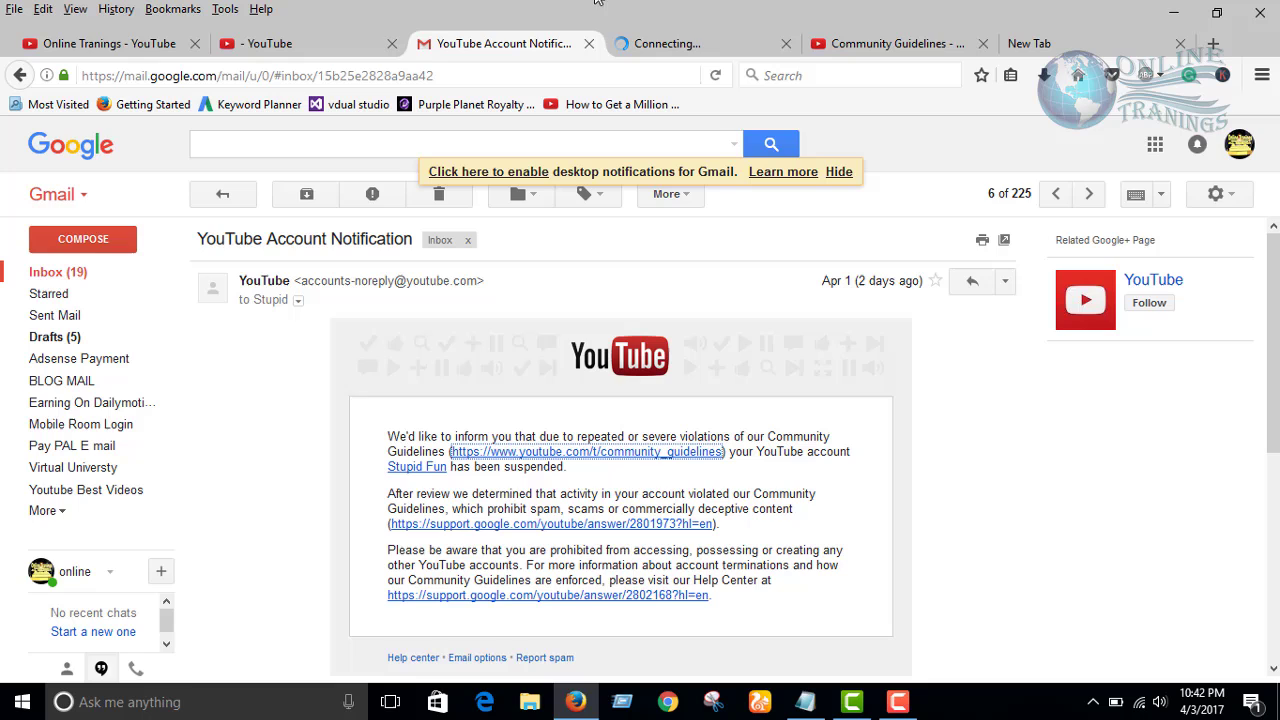
pyautogui.click(725, 55)
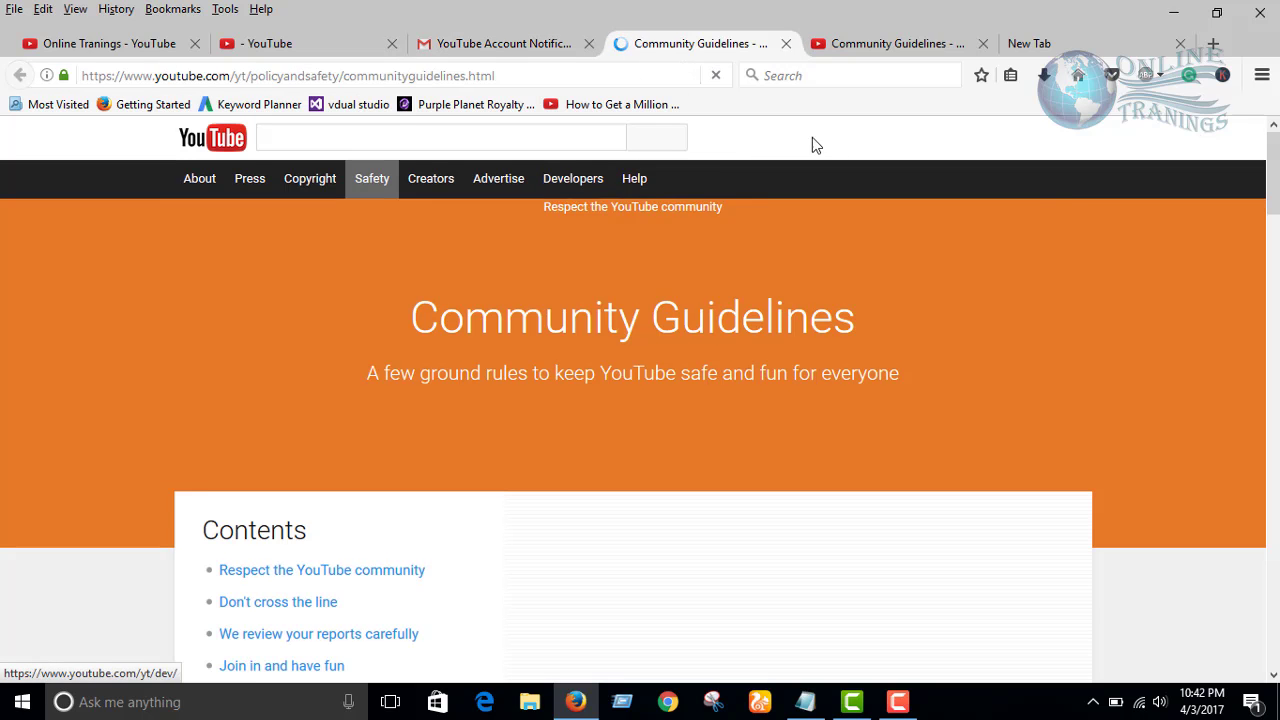
# Skim the newly opened Community Guidelines page and close the older duplicate tab of it
pyautogui.scroll(-10, 448, 430)
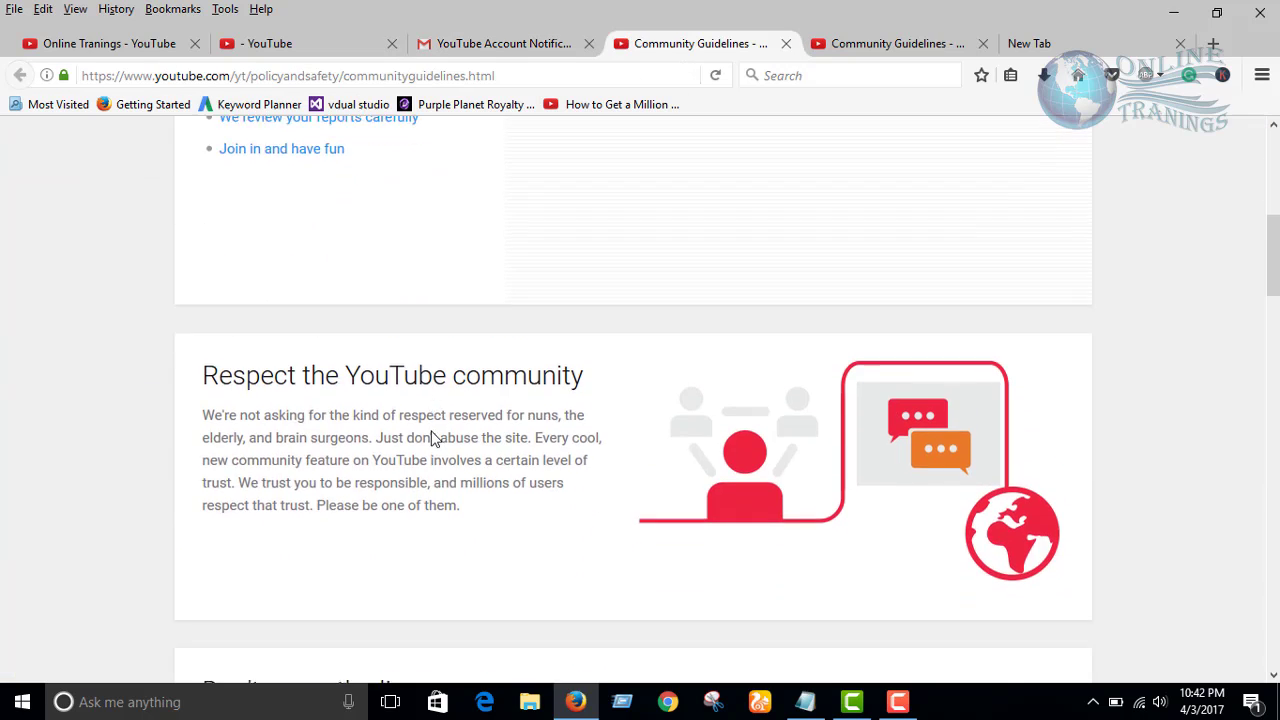
pyautogui.scroll(-3, 400, 420)
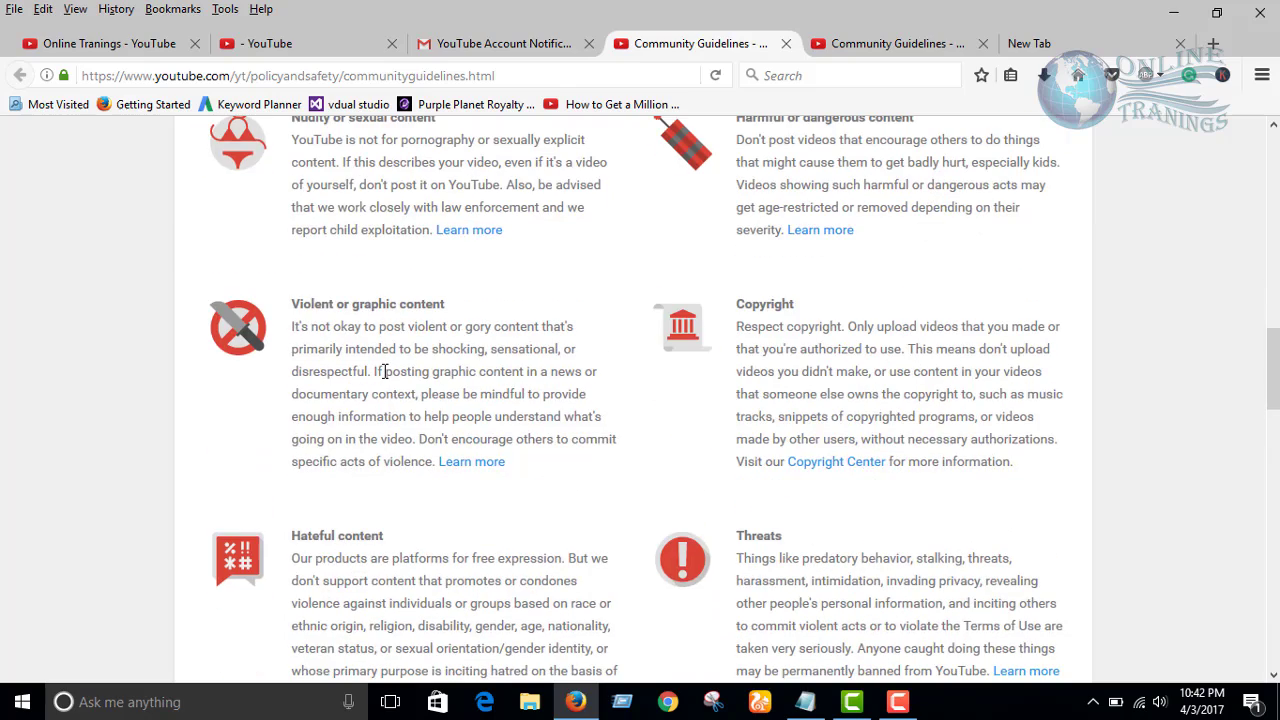
pyautogui.scroll(-3, 385, 372)
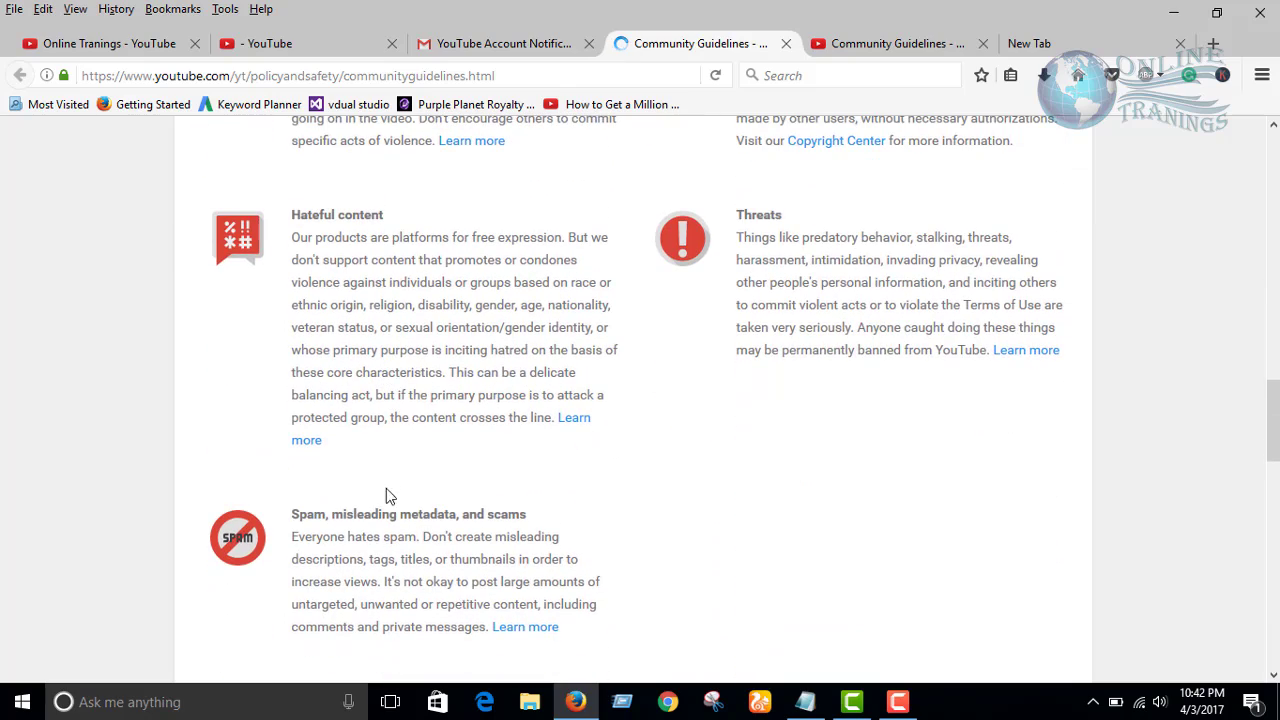
pyautogui.scroll(12, 606, 446)
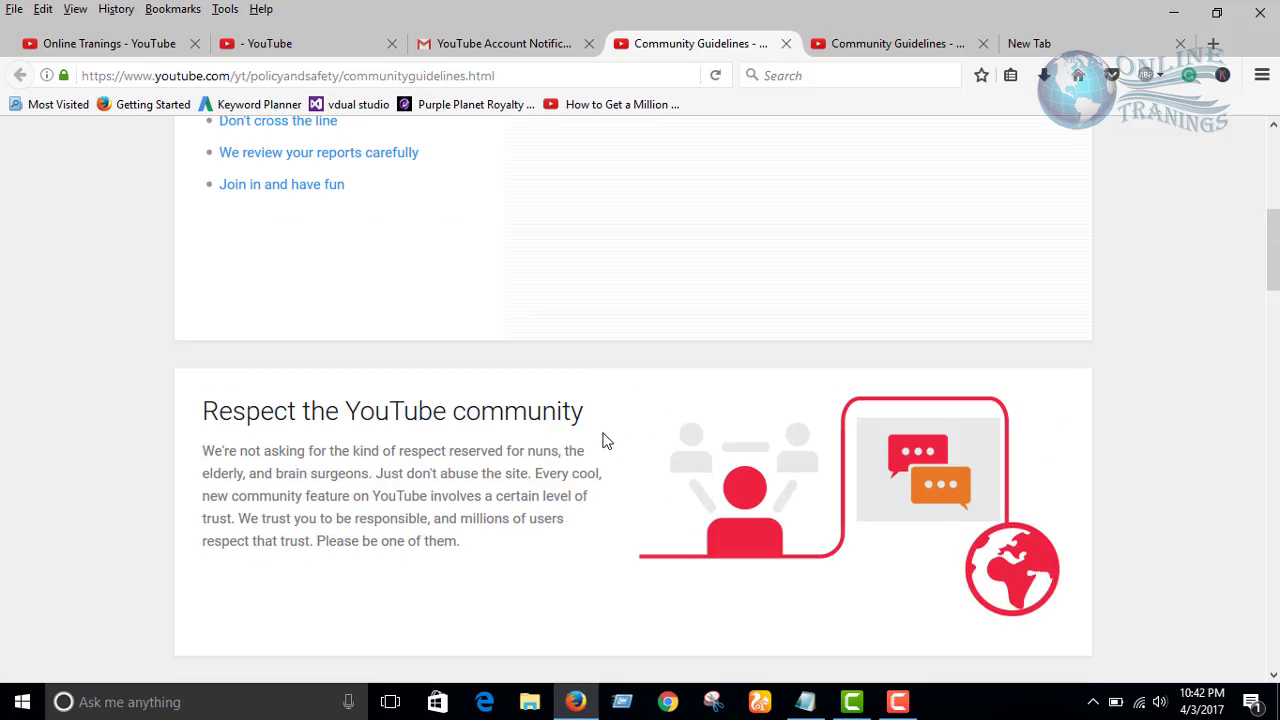
pyautogui.scroll(5, 606, 441)
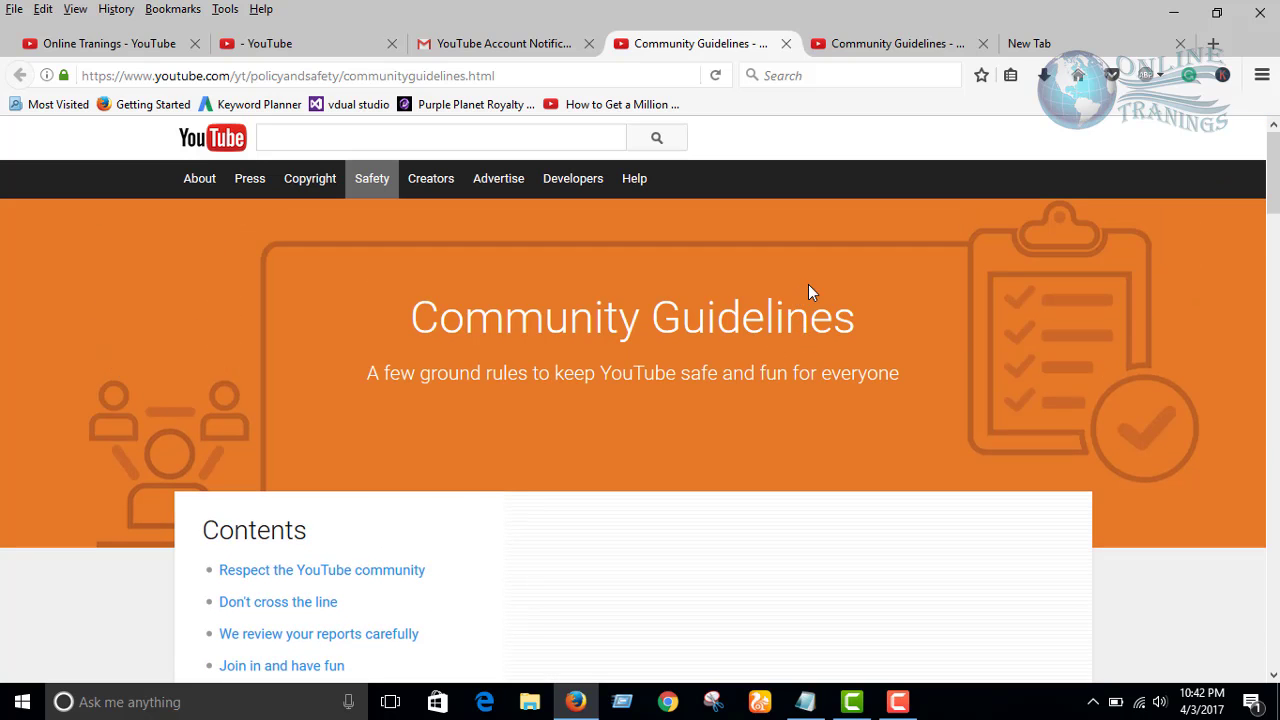
pyautogui.click(875, 43)
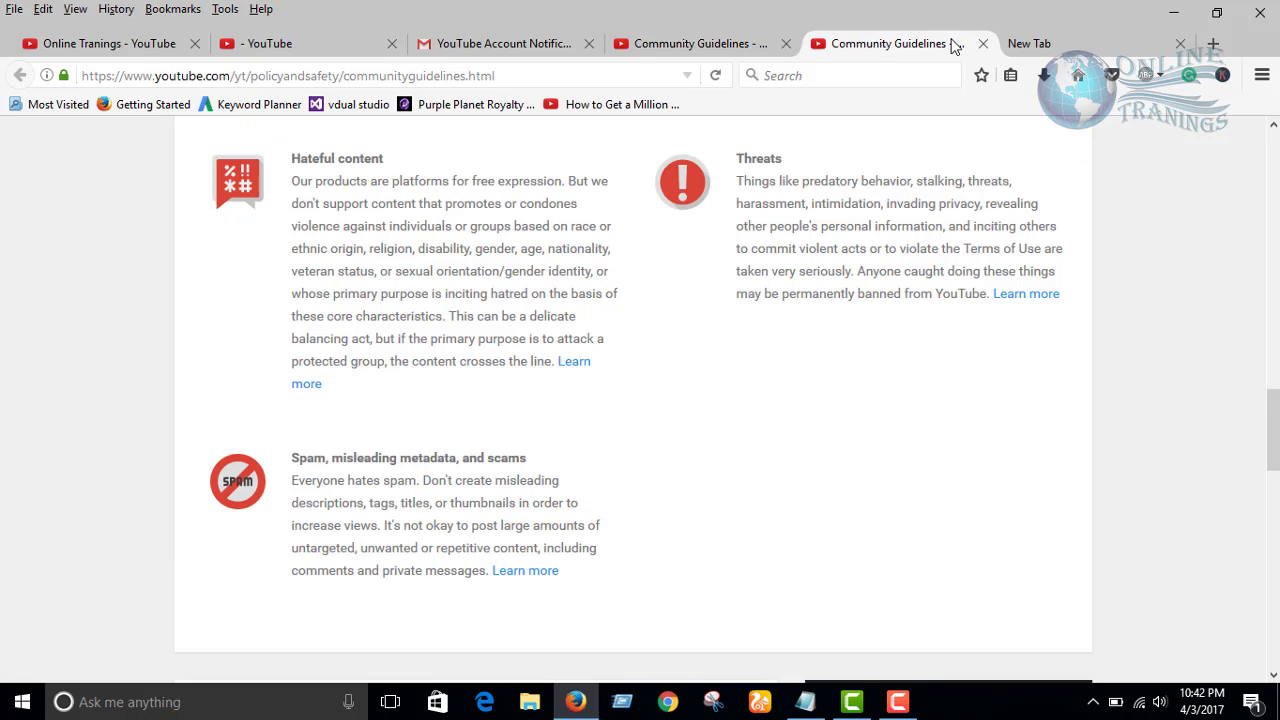
pyautogui.click(983, 44)
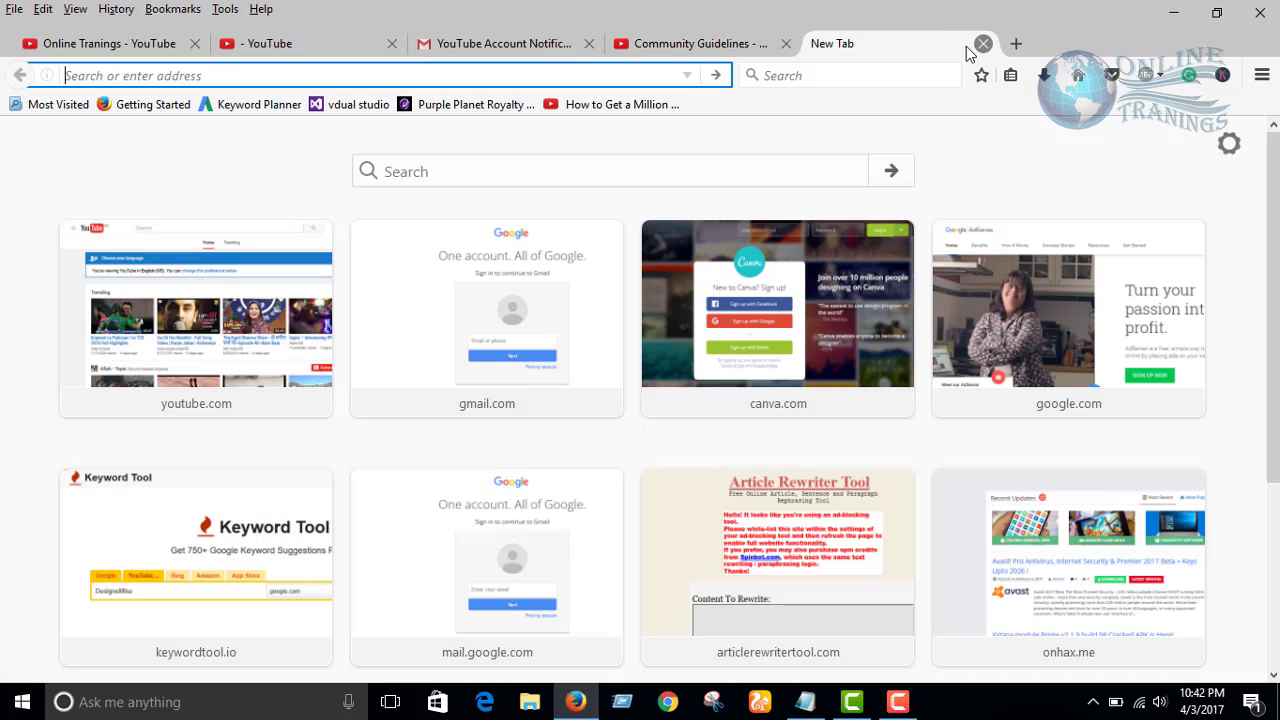
# Open the email's Help Center link on account terminations in a new tab and follow it to the suspension appeal form
pyautogui.click(470, 44)
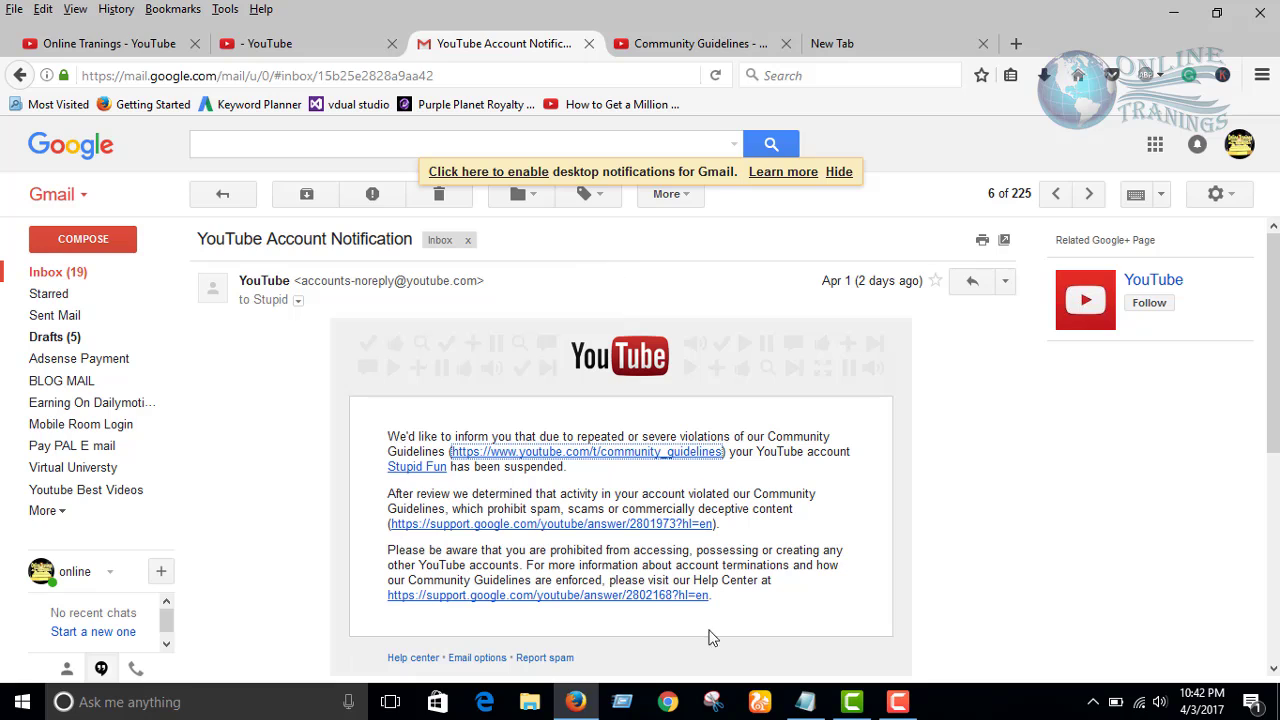
pyautogui.rightClick(519, 597)
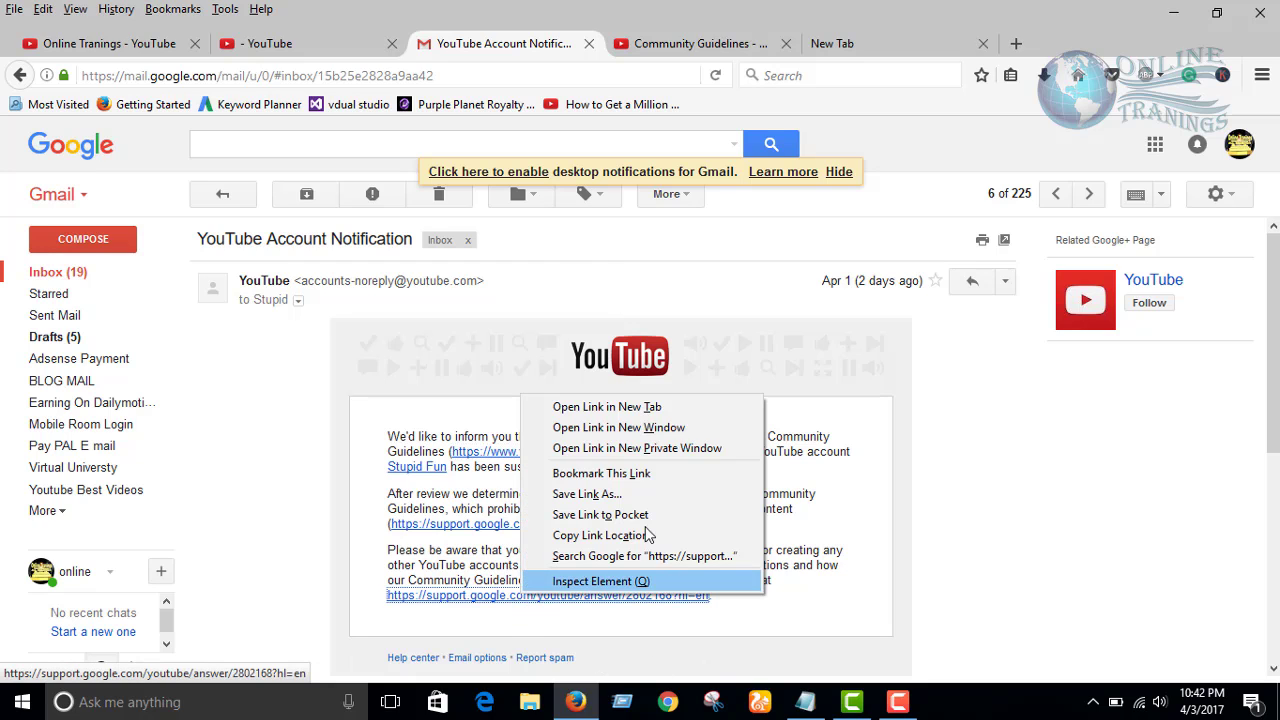
pyautogui.click(615, 406)
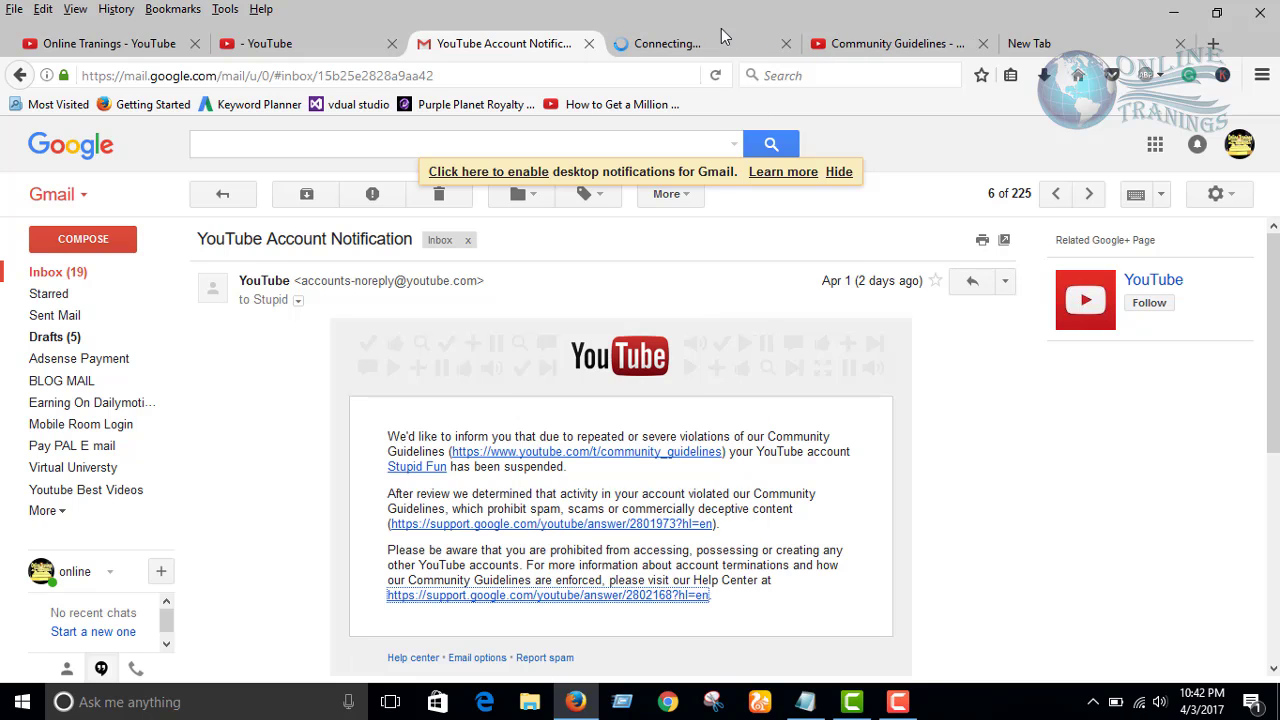
pyautogui.click(725, 38)
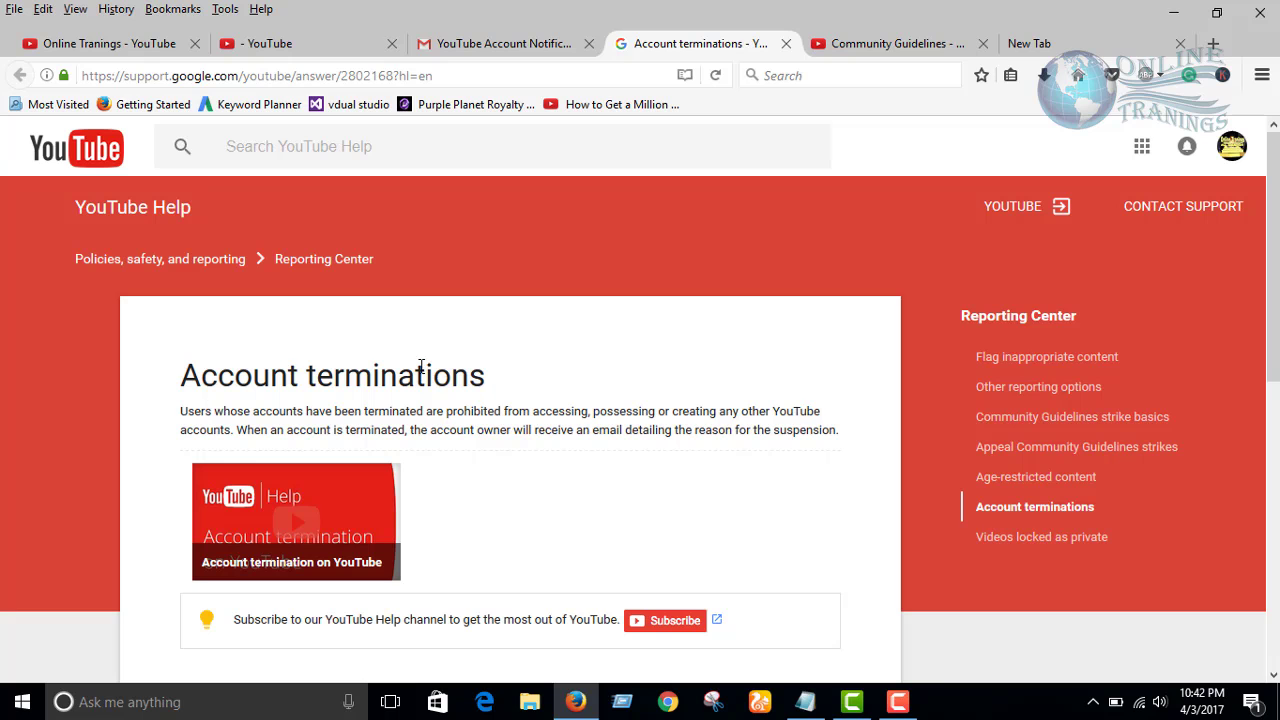
pyautogui.scroll(-5, 395, 310)
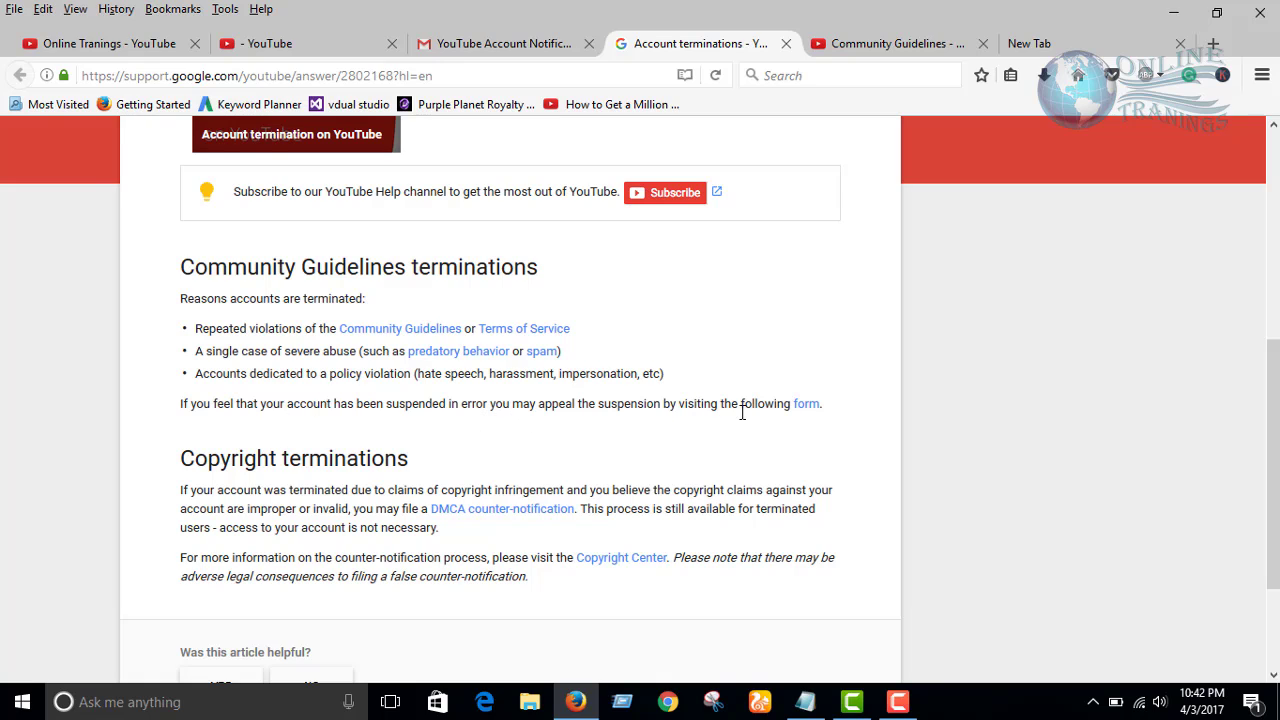
pyautogui.click(806, 405)
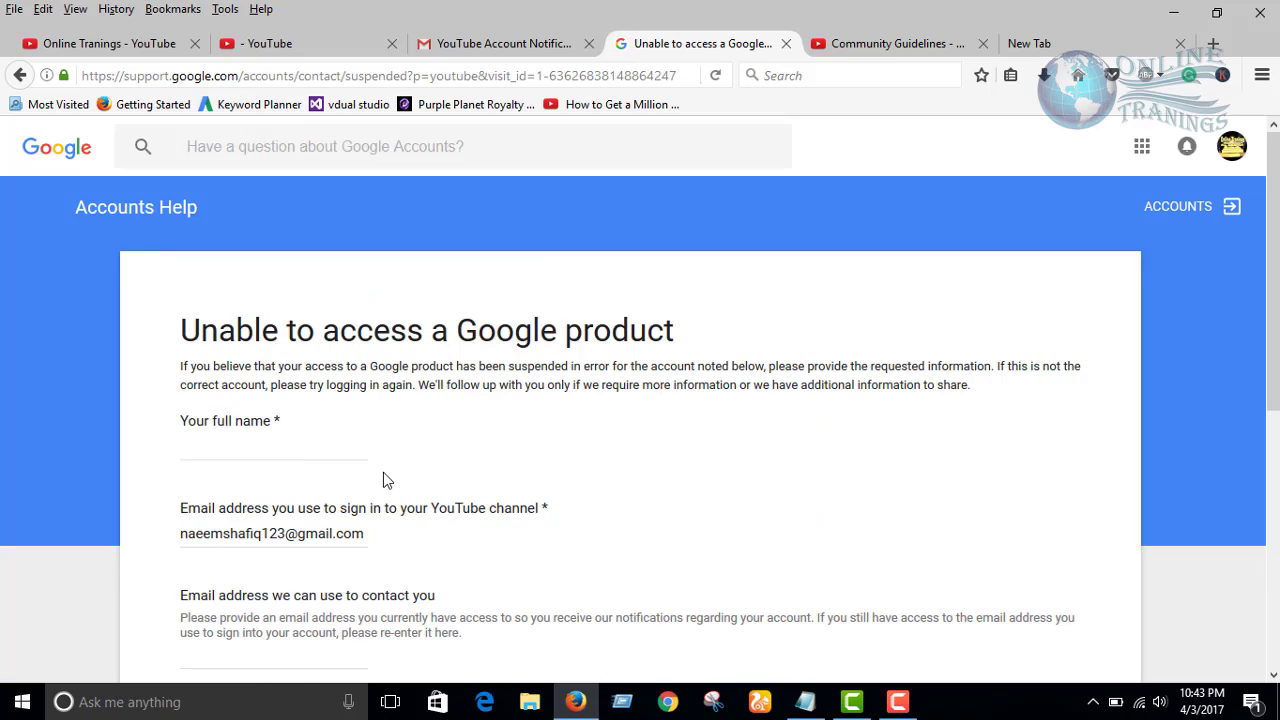
# Fill in the full name on the appeal form and copy the sign-in email address into the contact email field
pyautogui.click(262, 450)
pyautogui.scroll(-3, 249, 439)
pyautogui.click(268, 320)
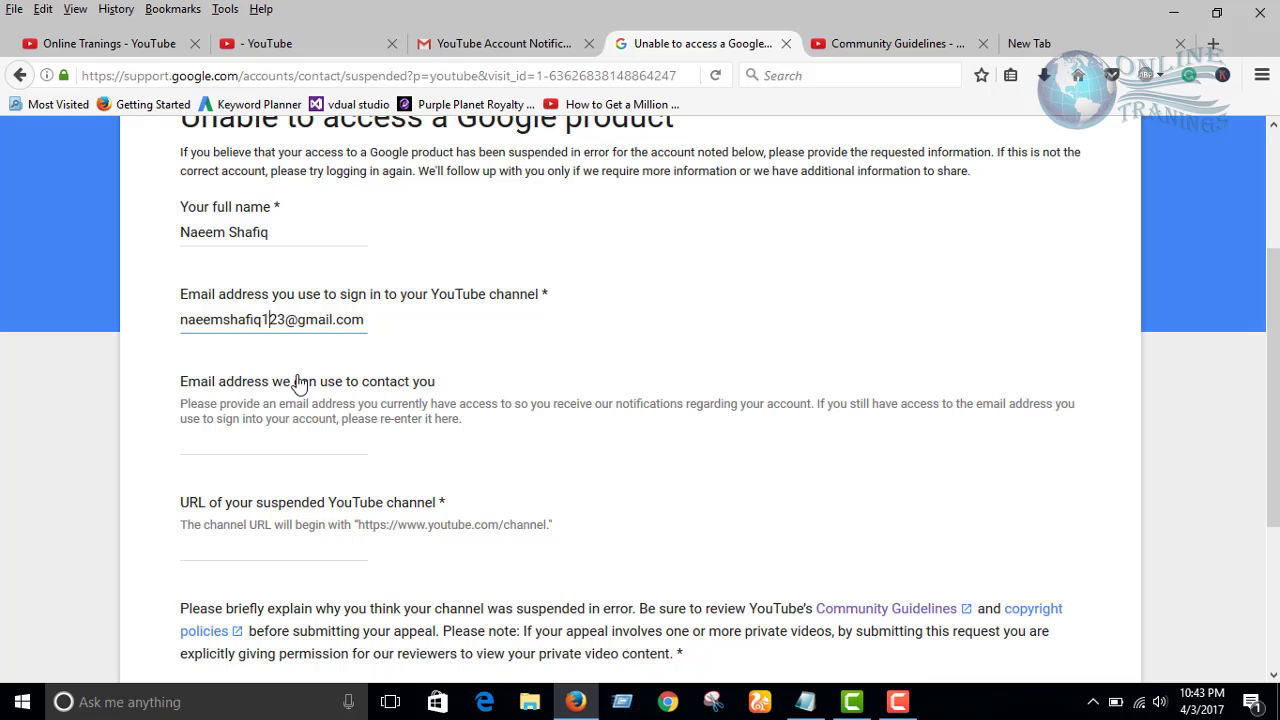
pyautogui.hotkey('ctrl', 'a')
pyautogui.hotkey('ctrl', 'c')
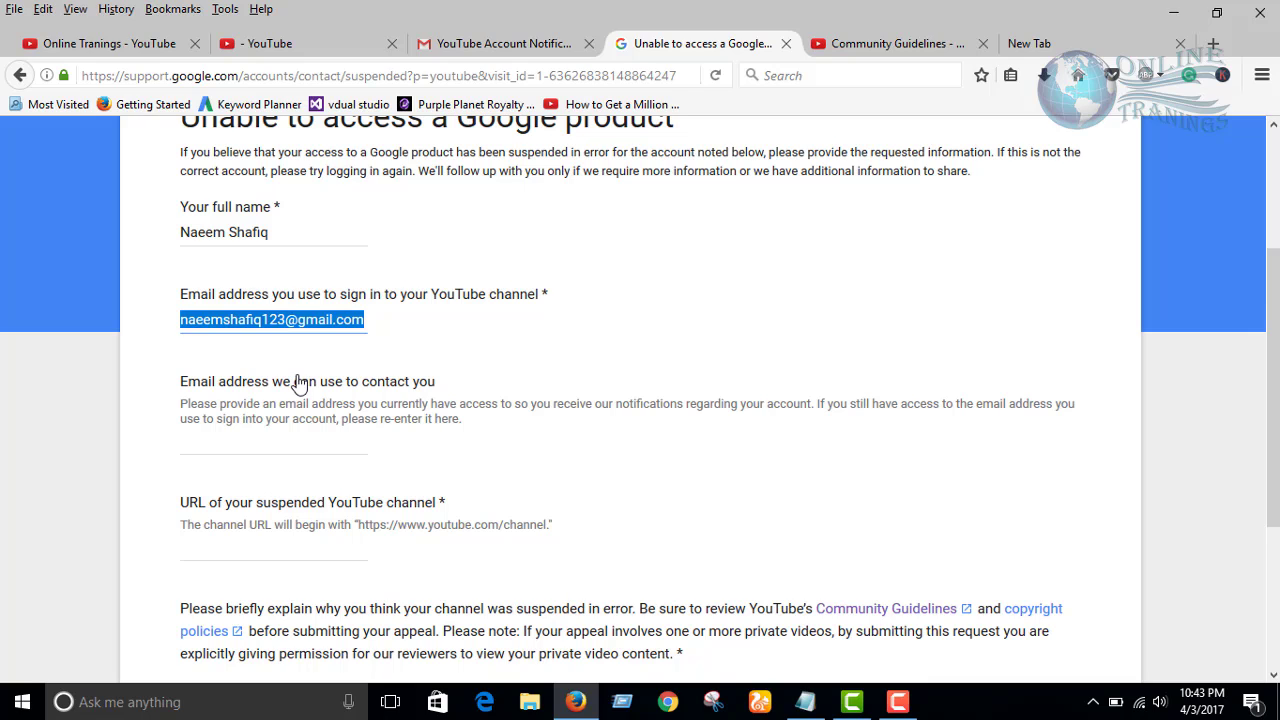
pyautogui.click(283, 444)
pyautogui.hotkey('ctrl', 'v')
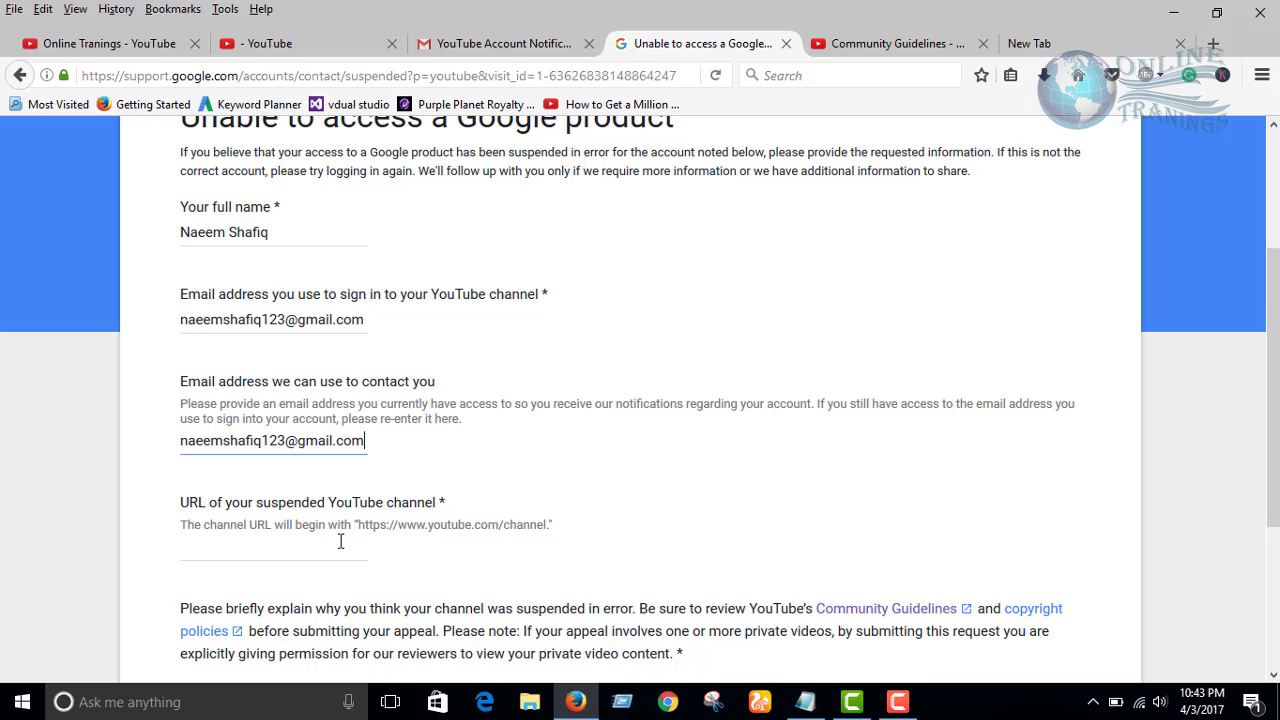
# Highlight the example URL format for the suspended channel, and select the matching channel address on the Online Tranings page
pyautogui.click(192, 556)
pyautogui.moveTo(550, 530); pyautogui.dragTo(356, 527)
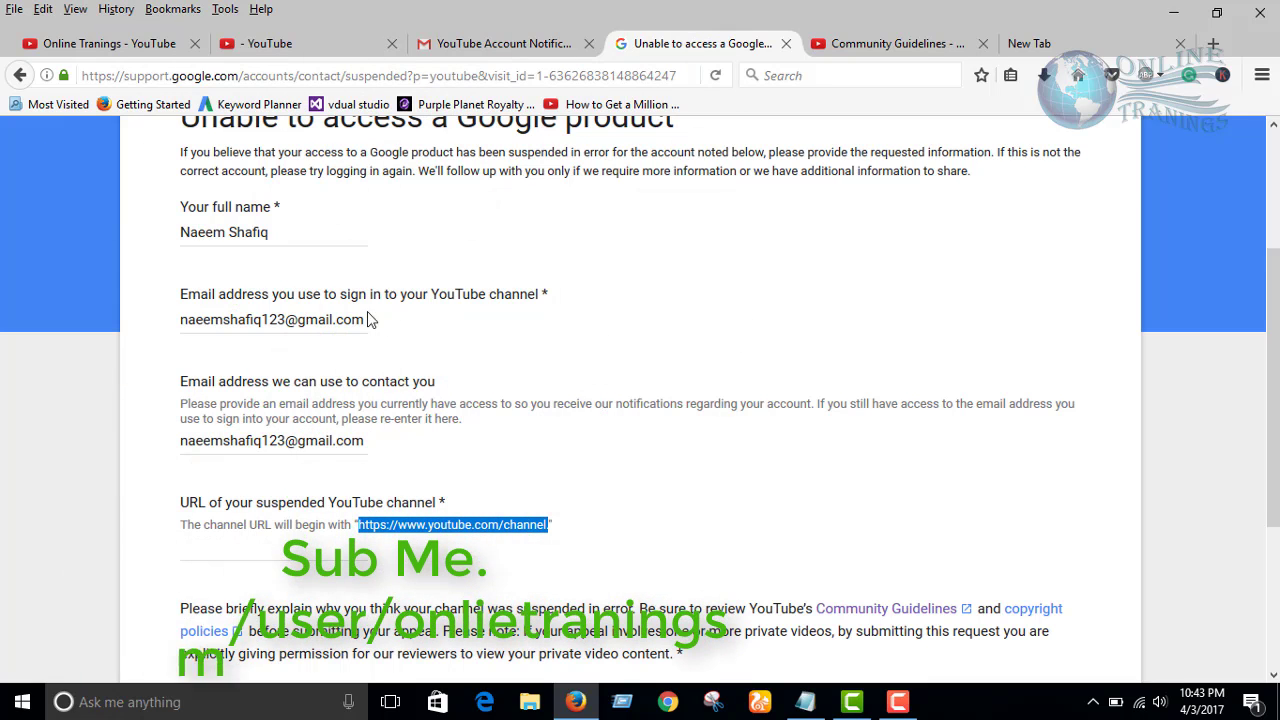
pyautogui.click(86, 44)
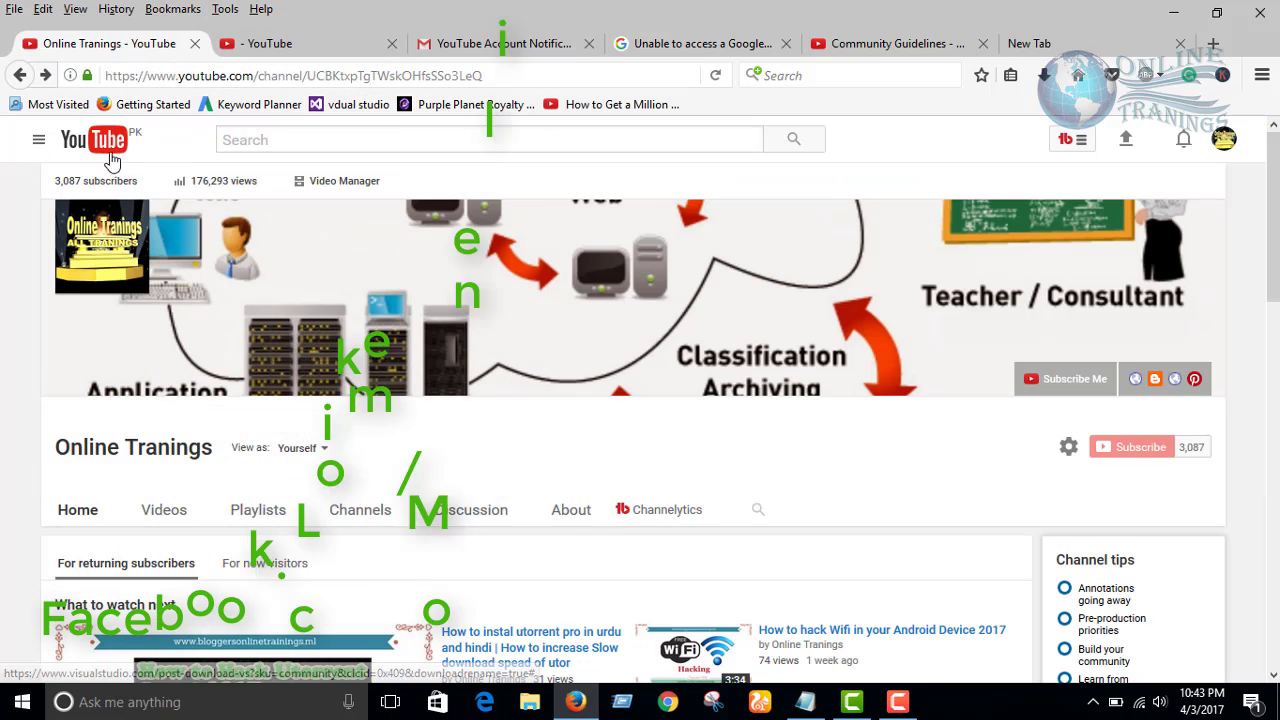
pyautogui.click(363, 74)
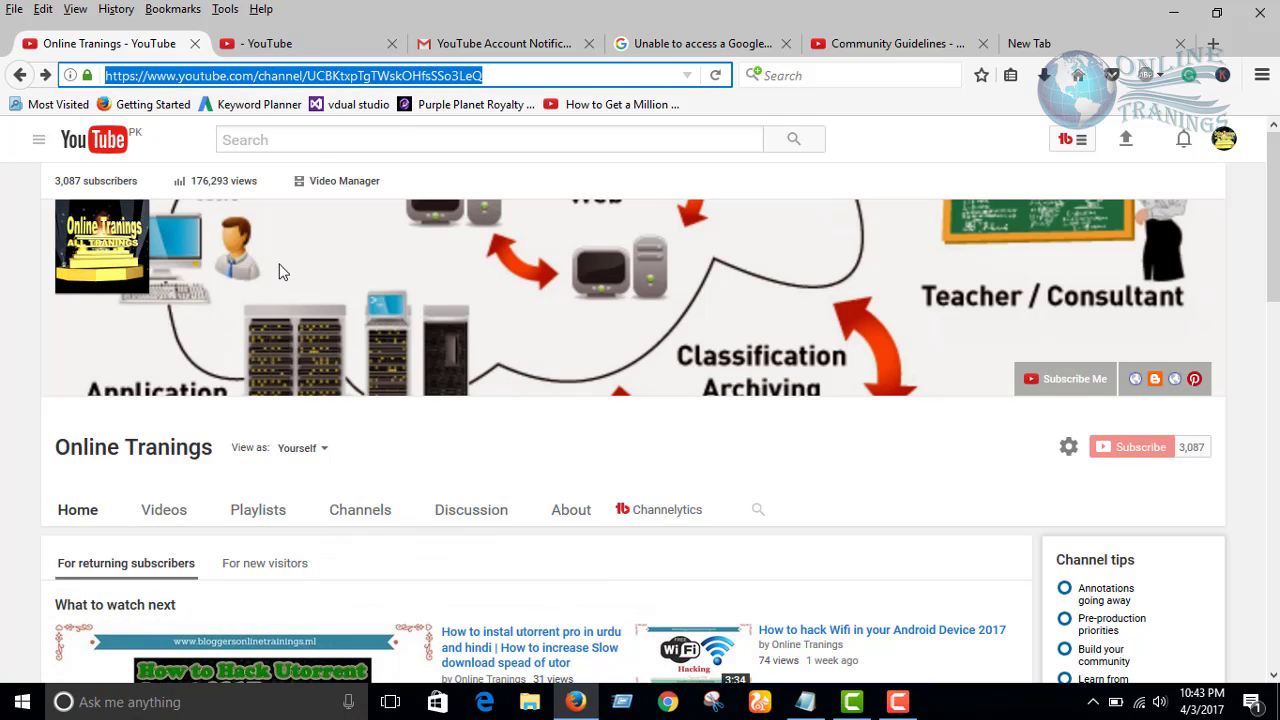
# Go through the Video Manager and Creator Studio dashboard of Online Tranings and view its channel page
pyautogui.click(333, 188)
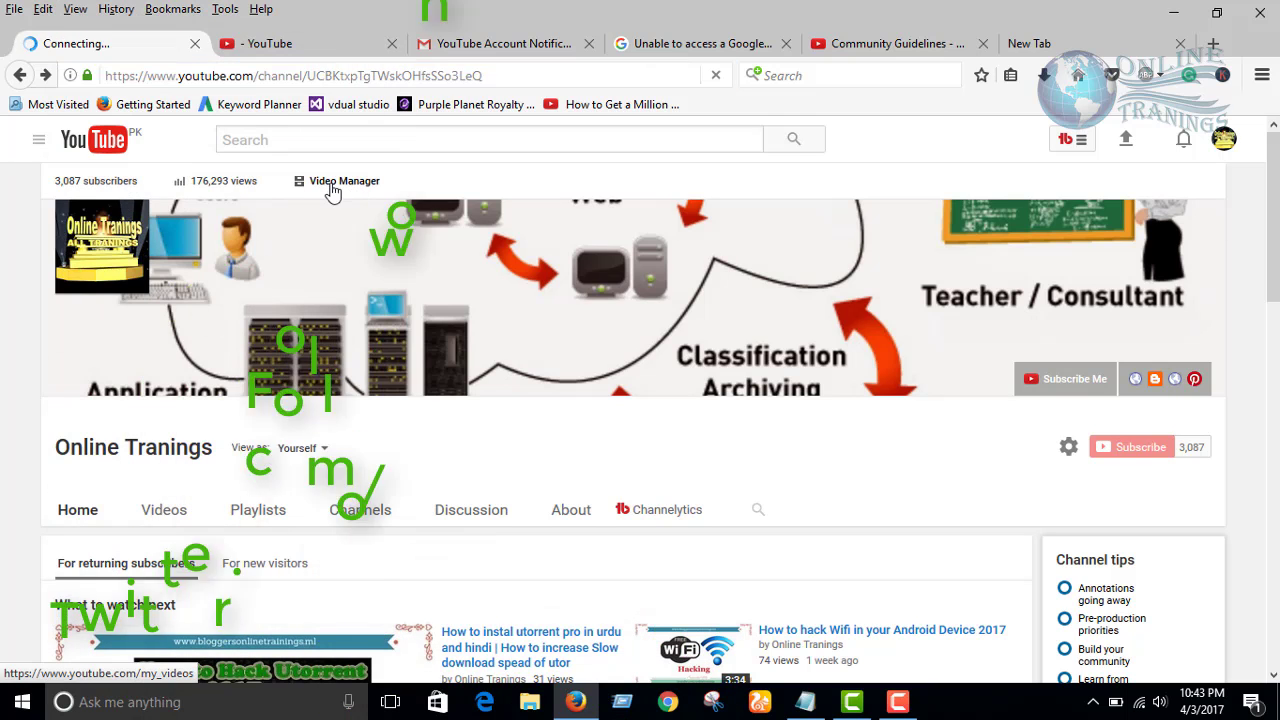
pyautogui.click(178, 452)
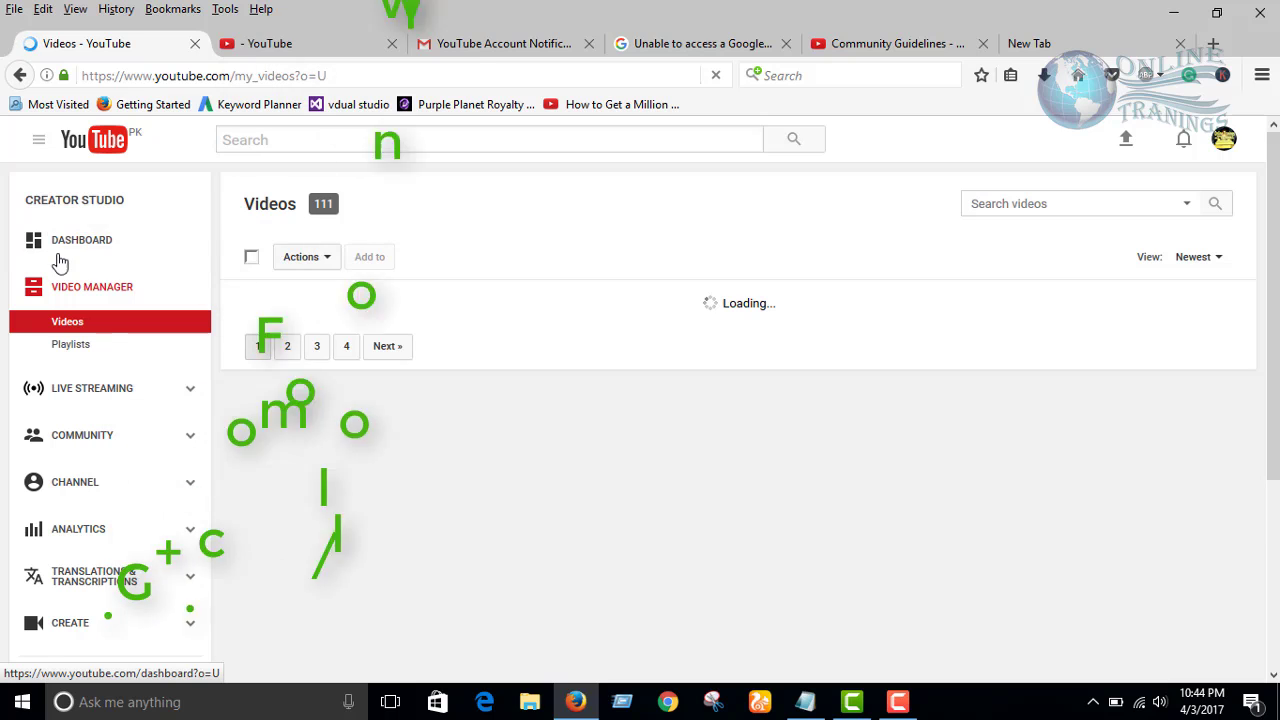
pyautogui.click(60, 258)
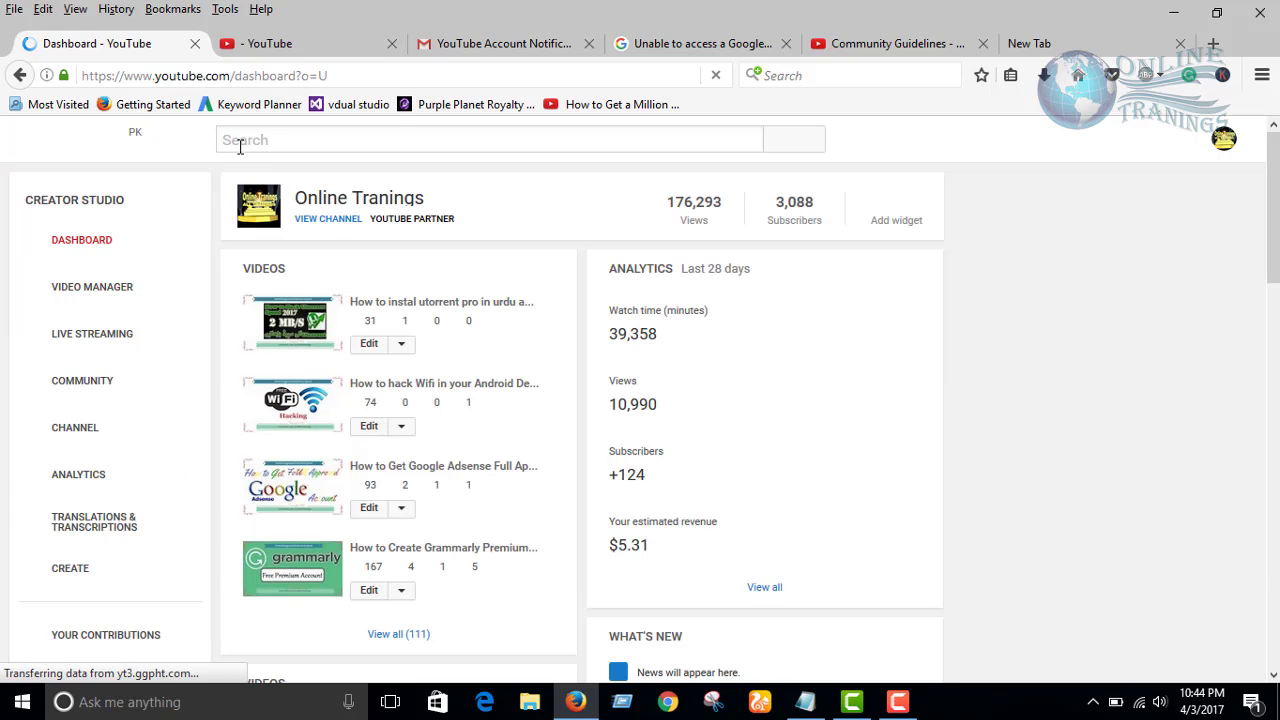
pyautogui.click(312, 221)
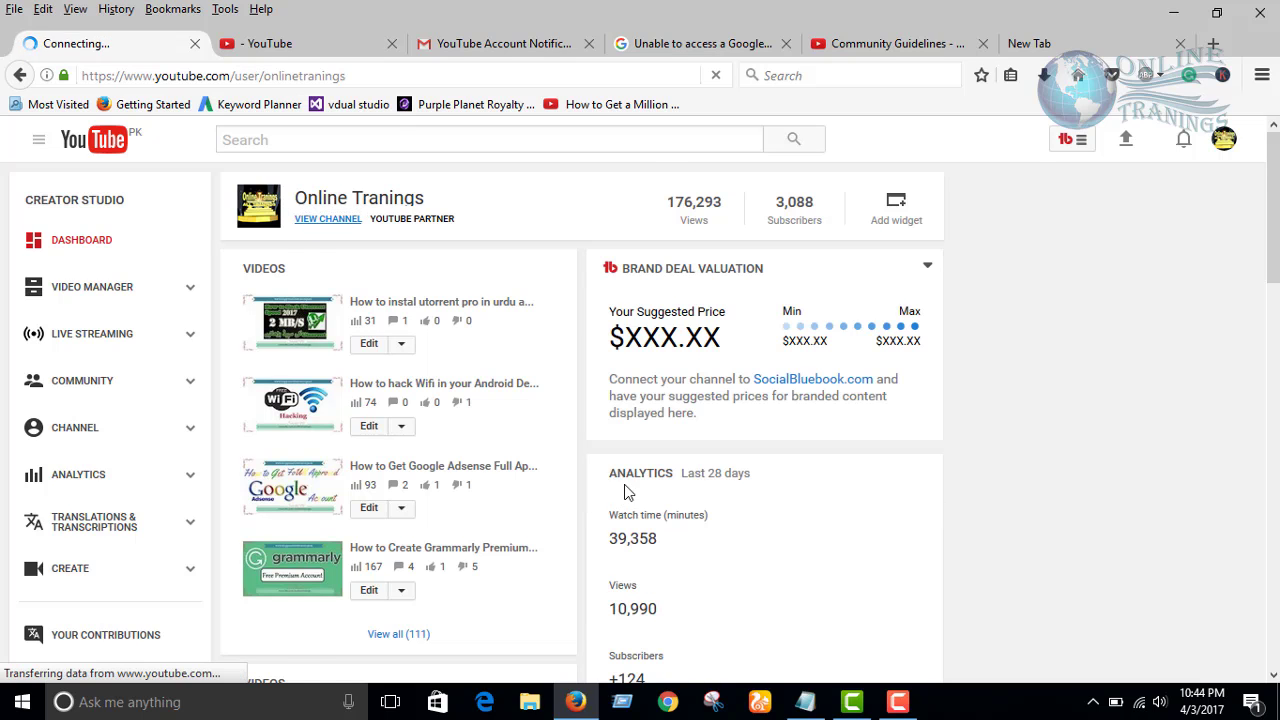
pyautogui.scroll(-3, 624, 484)
pyautogui.scroll(3, 557, 458)
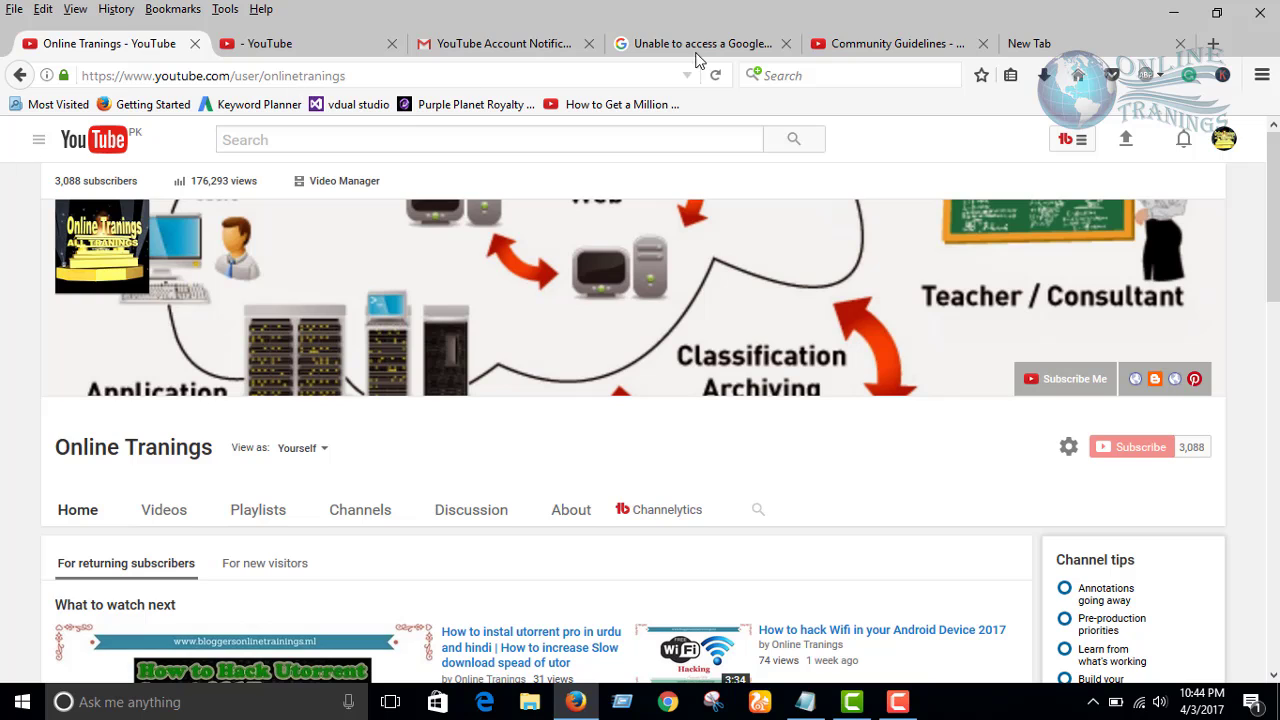
# Copy the terminated channel's address and enter it as the suspended YouTube channel URL on the appeal form, going back to the URL's beginning
pyautogui.click(349, 43)
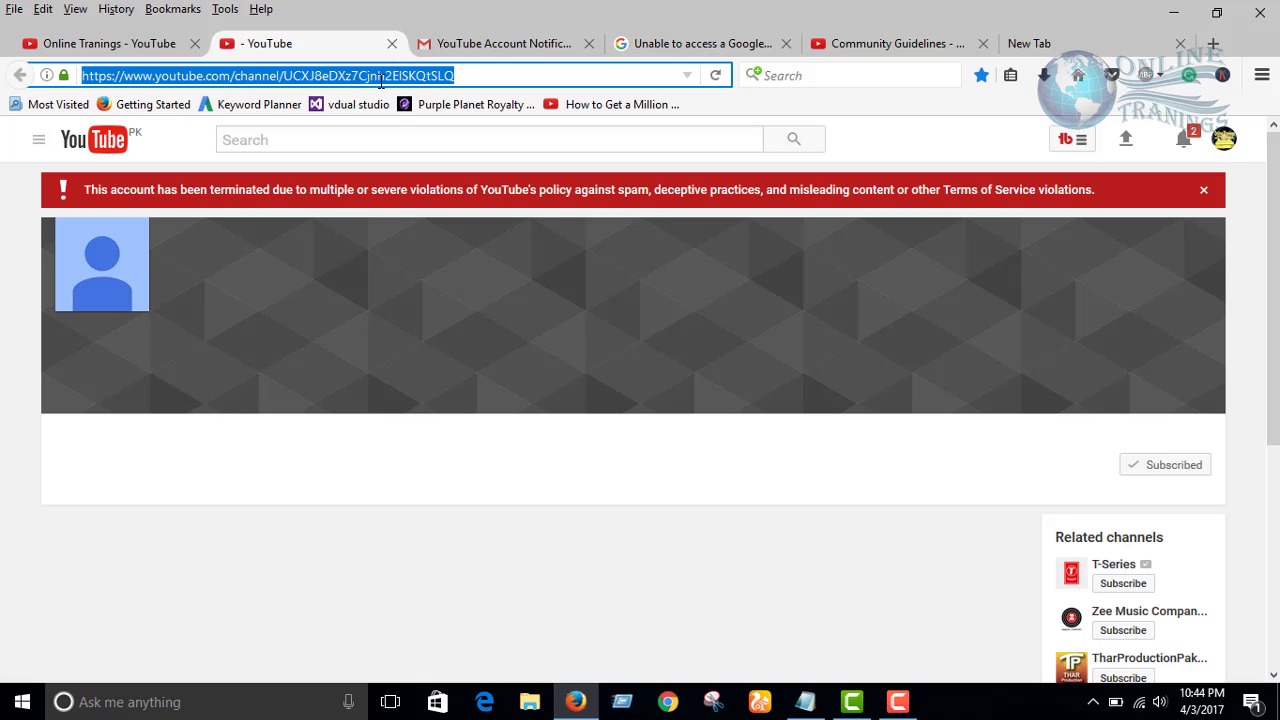
pyautogui.rightClick(441, 75)
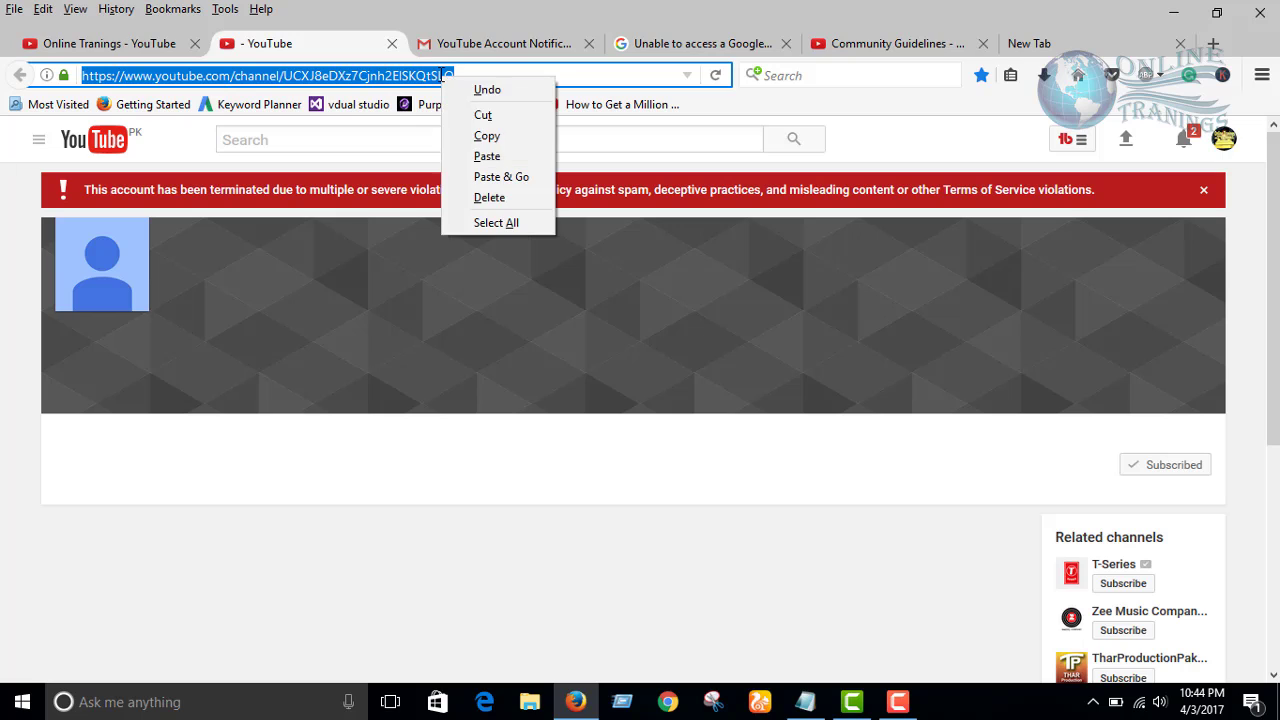
pyautogui.click(497, 137)
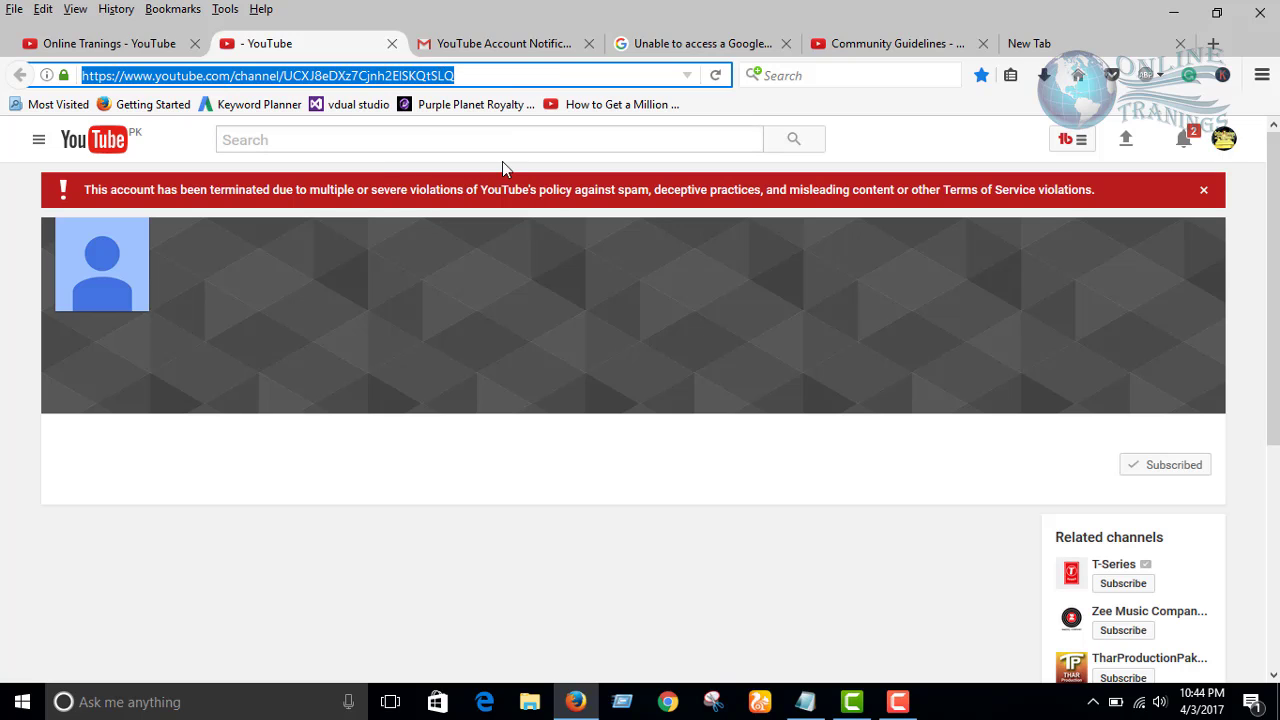
pyautogui.click(897, 43)
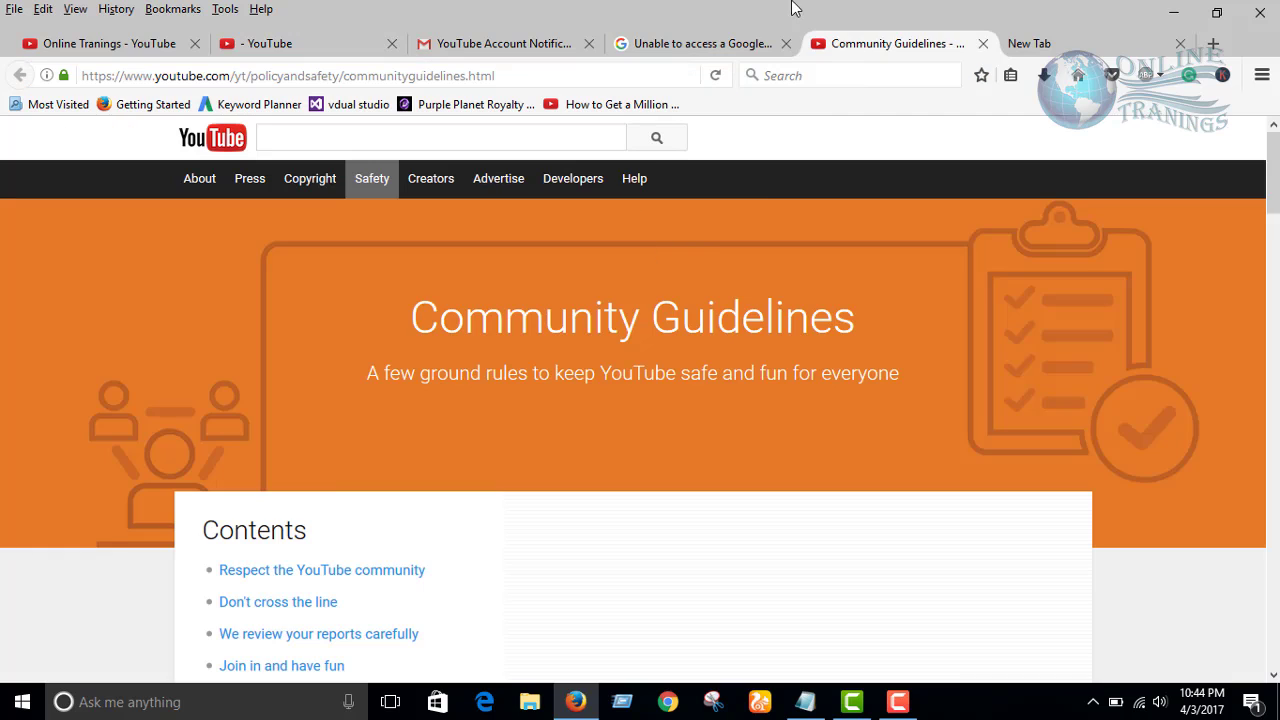
pyautogui.click(706, 44)
pyautogui.scroll(-4, 306, 488)
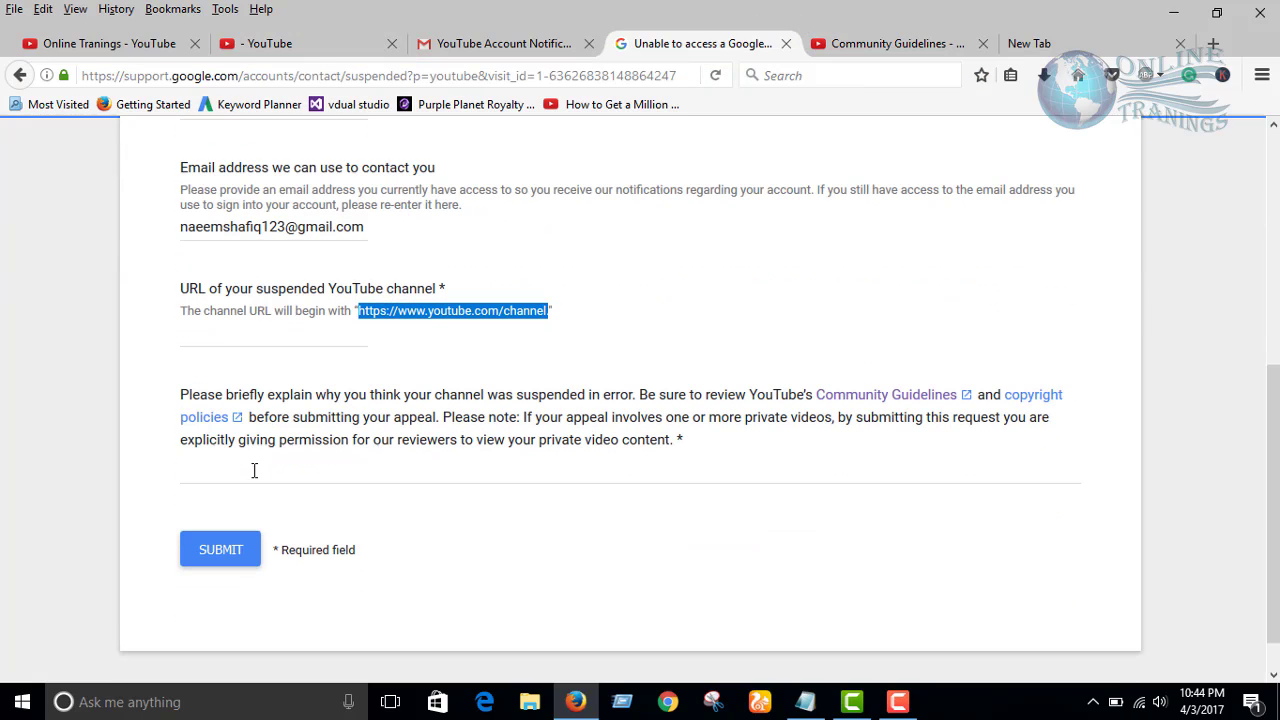
pyautogui.click(236, 337)
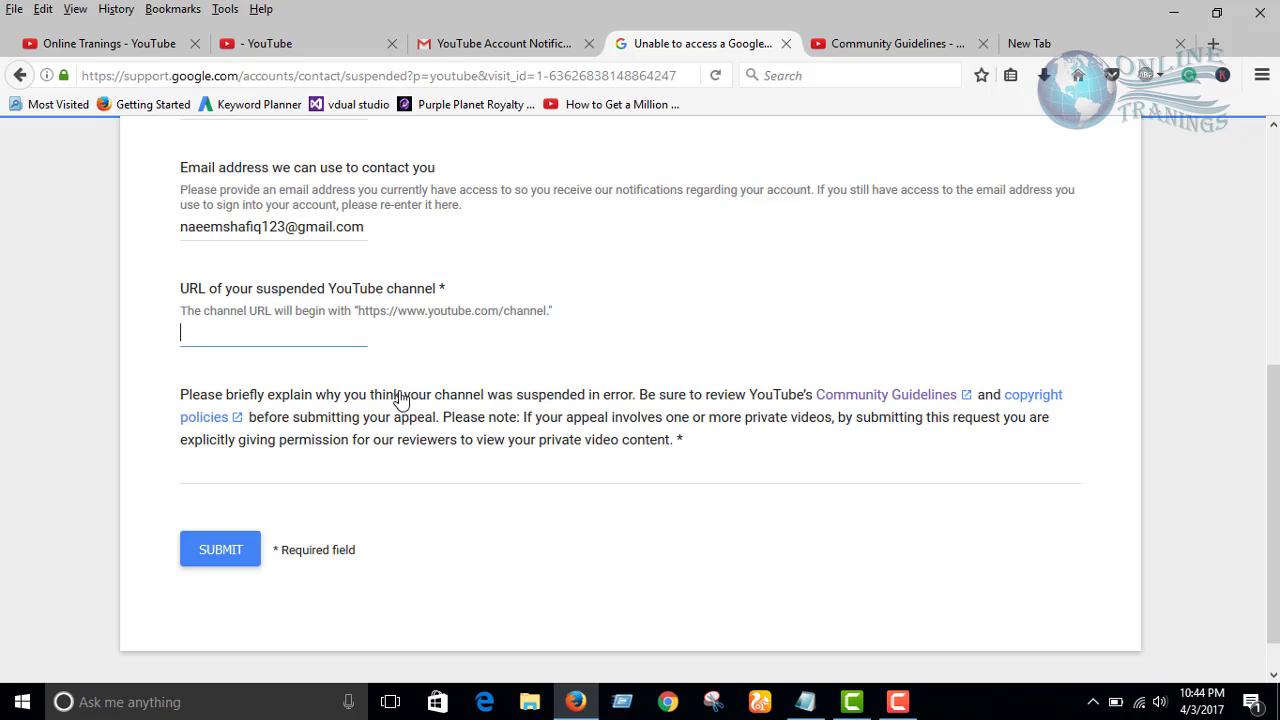
pyautogui.hotkey('ctrl', 'v')
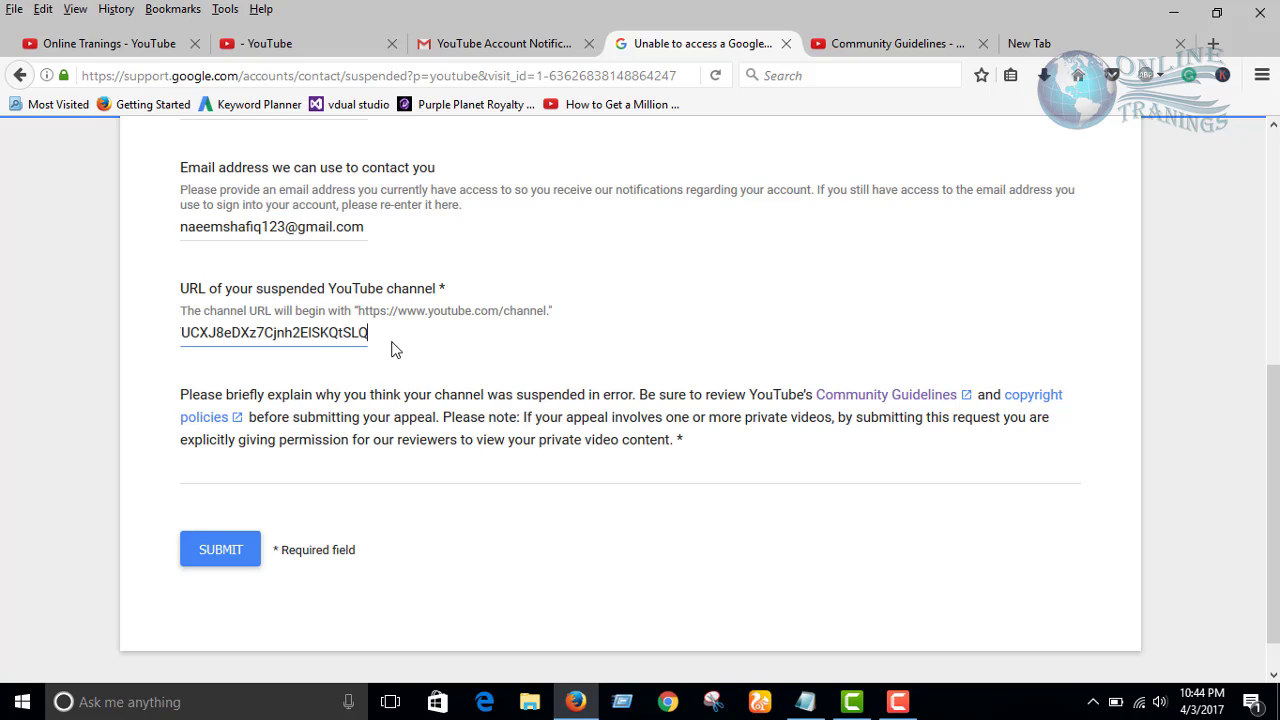
pyautogui.press('Left')
pyautogui.press('Left')
pyautogui.press('Left')
pyautogui.press('Left')
pyautogui.press('Left')
pyautogui.press('Left')
pyautogui.press('Left')
pyautogui.press('Left')
pyautogui.press('Left')
pyautogui.press('Left')
pyautogui.press('Left')
pyautogui.press('Left')
pyautogui.press('Left')
pyautogui.press('Left')
pyautogui.press('Left')
pyautogui.press('Left')
pyautogui.press('Left')
pyautogui.press('Left')
pyautogui.press('Left')
pyautogui.press('Left')
pyautogui.press('Left')
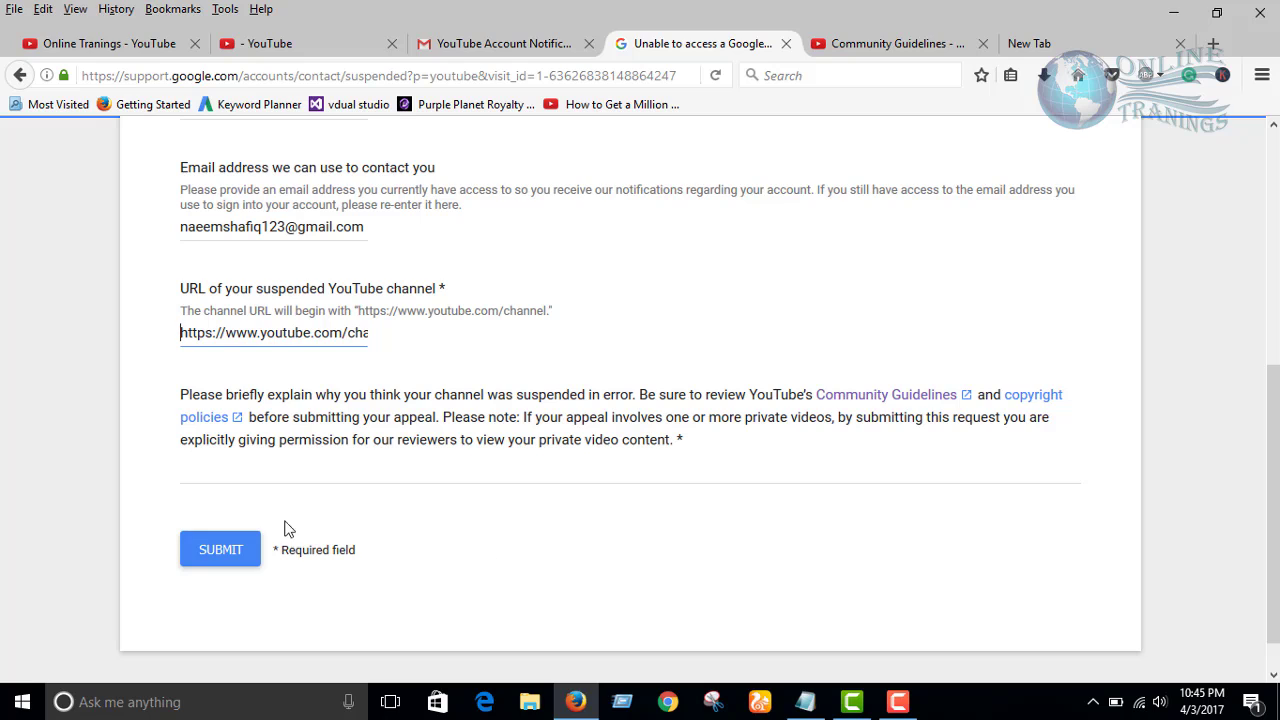
# Copy the appeal message from "Dear YouTube," through "Sincerely" in the Chennal Link Notepad file into the form's explanation field
pyautogui.click(218, 484)
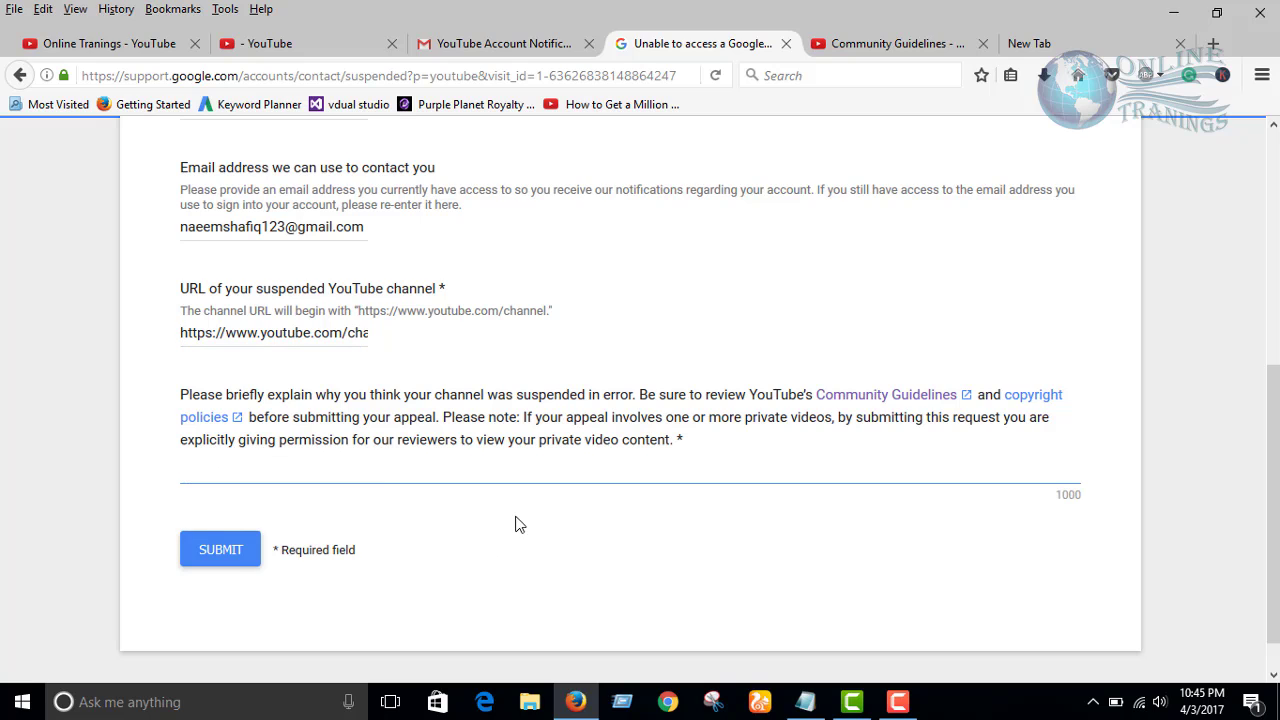
pyautogui.click(812, 700)
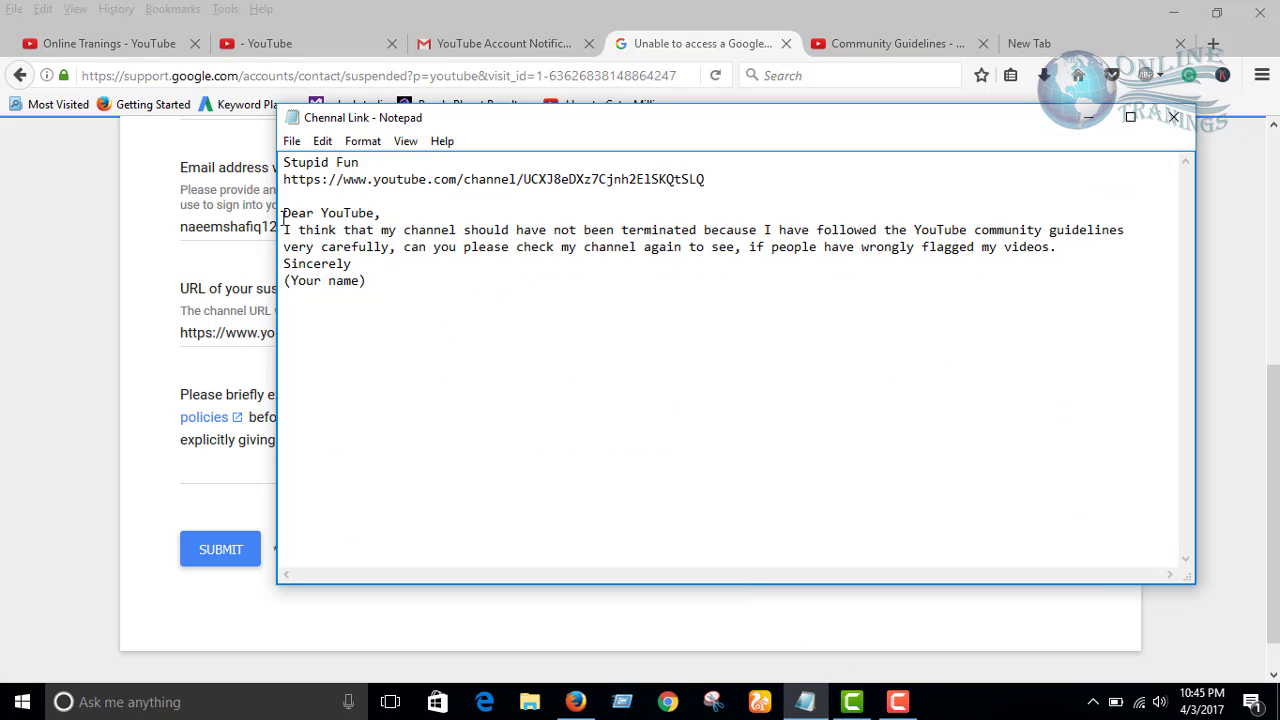
pyautogui.moveTo(284, 213); pyautogui.dragTo(380, 262)
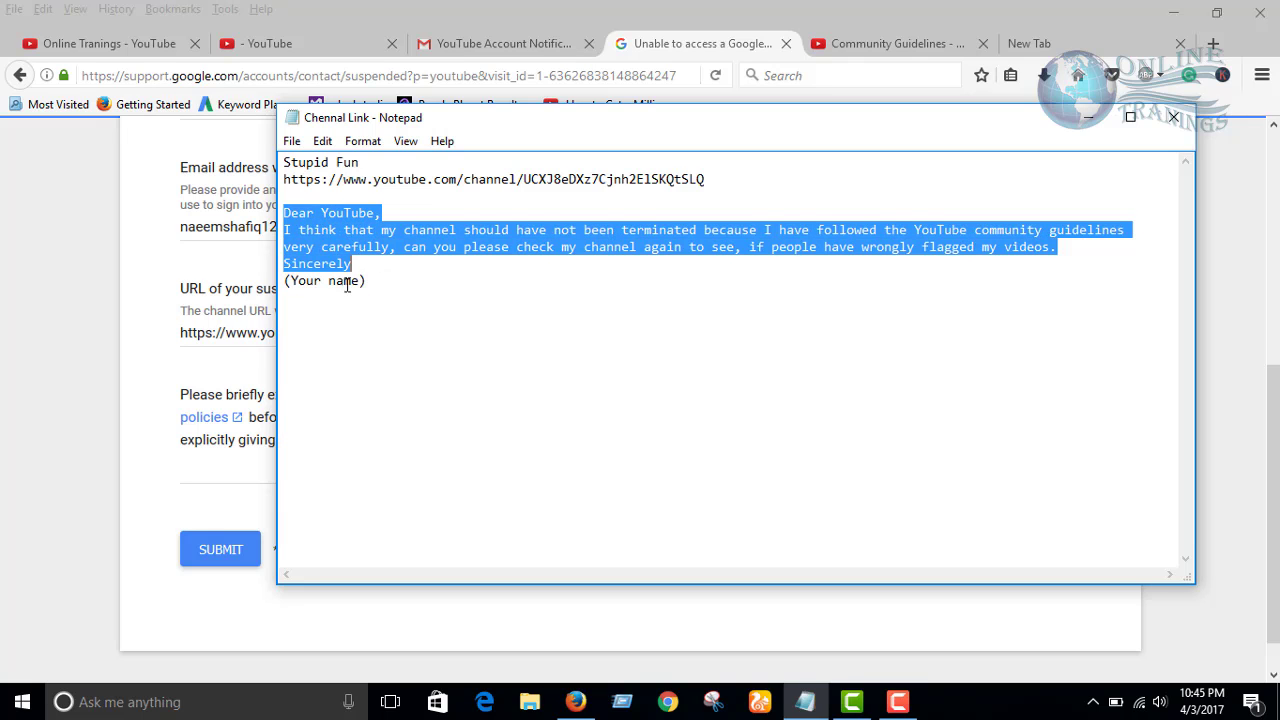
pyautogui.click(231, 480)
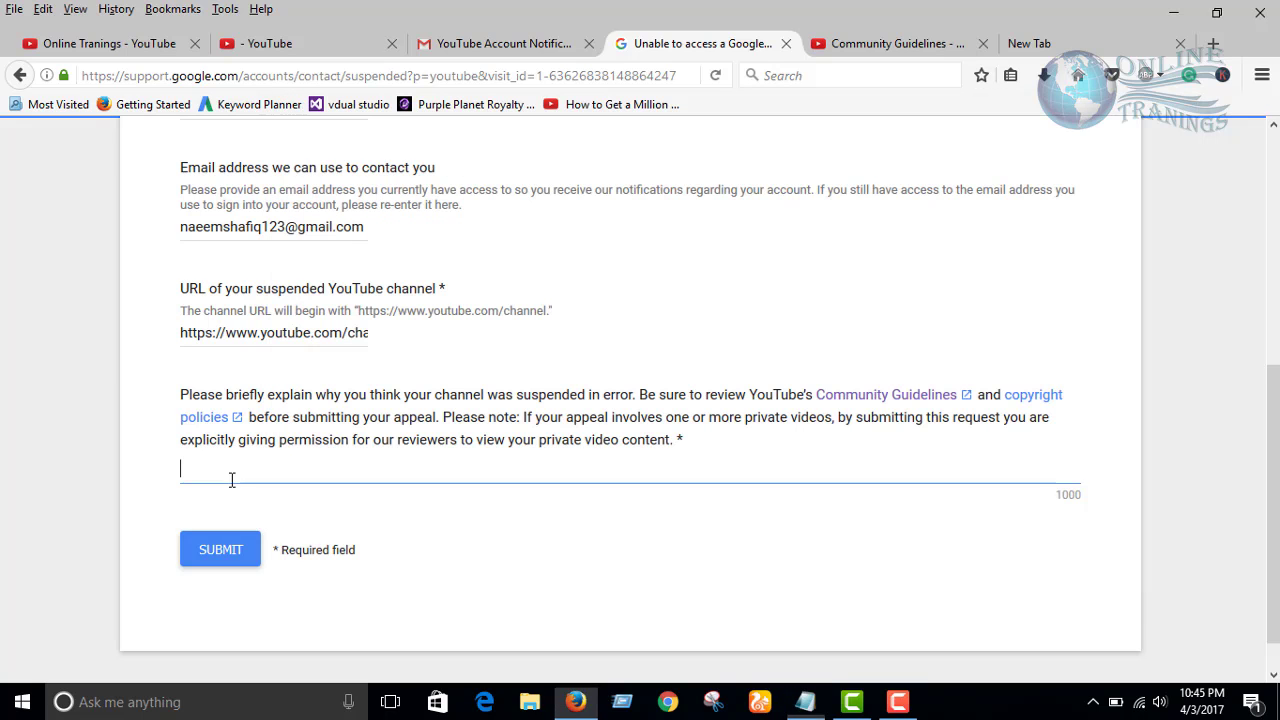
pyautogui.hotkey('ctrl', 'v')
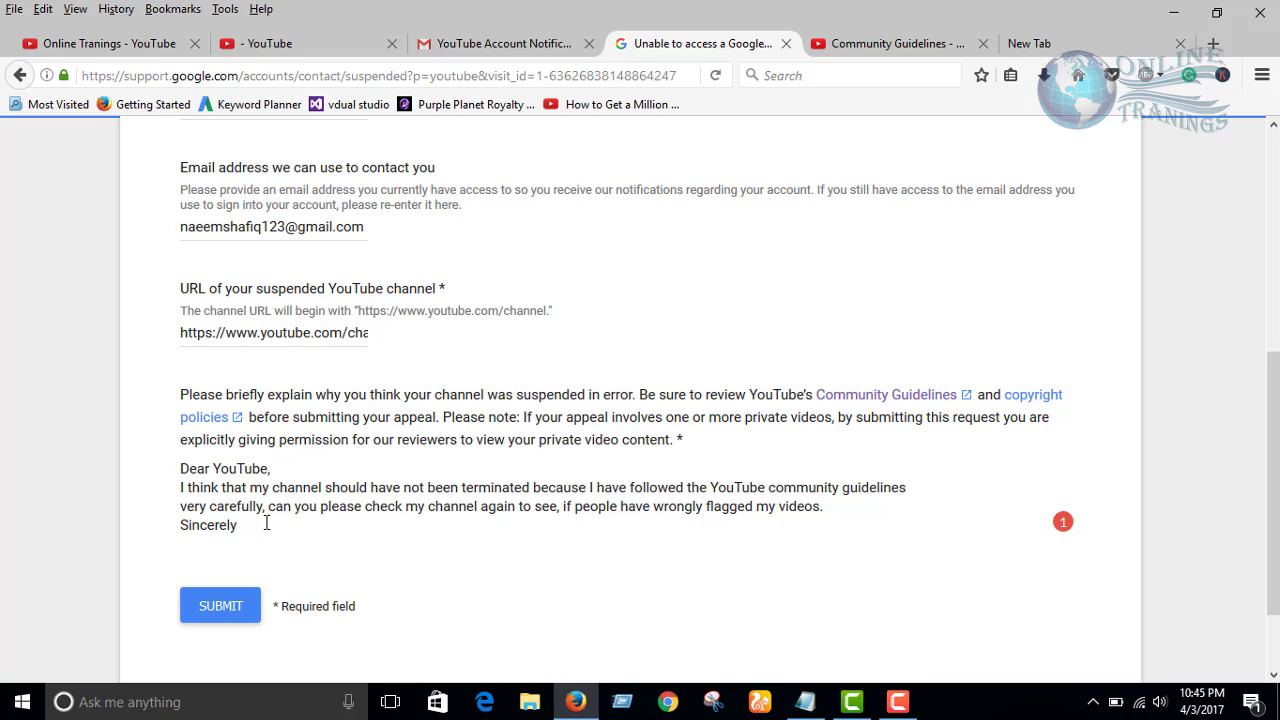
# Sign the appeal message with the full name on a new line below "Sincerely" and submit the form
pyautogui.press('Return')
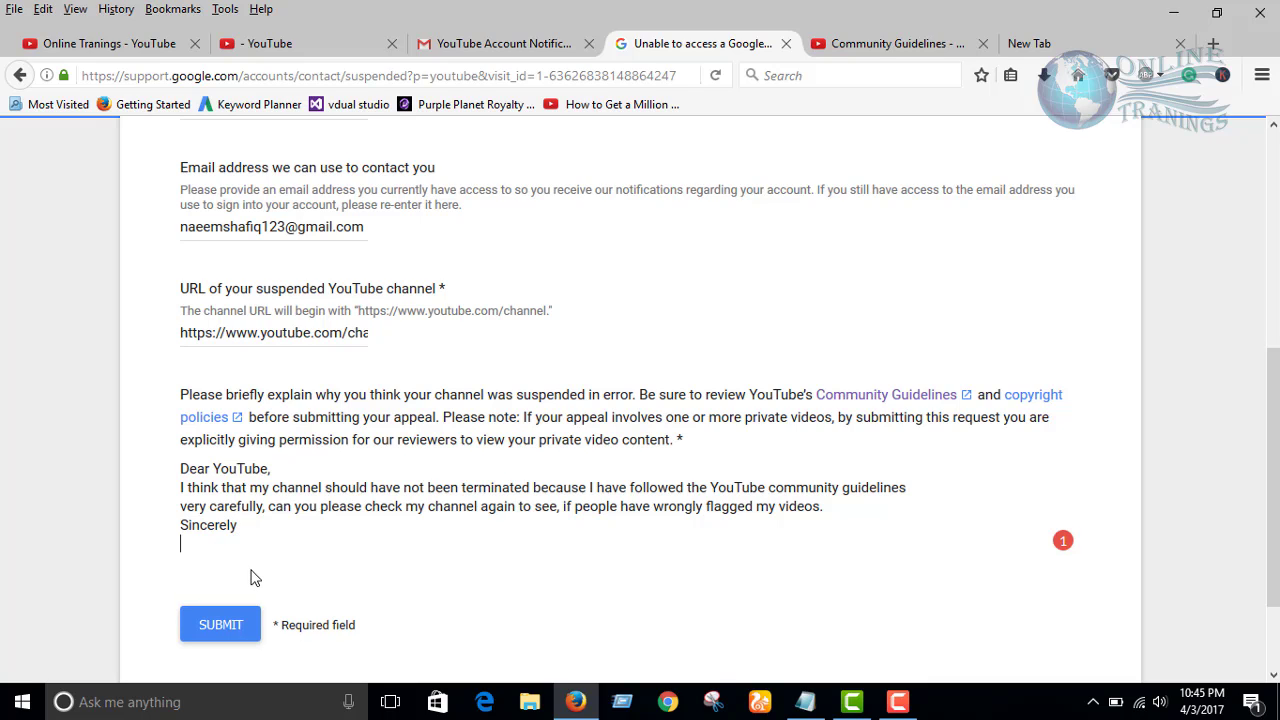
pyautogui.write('Naeem Shafiq')
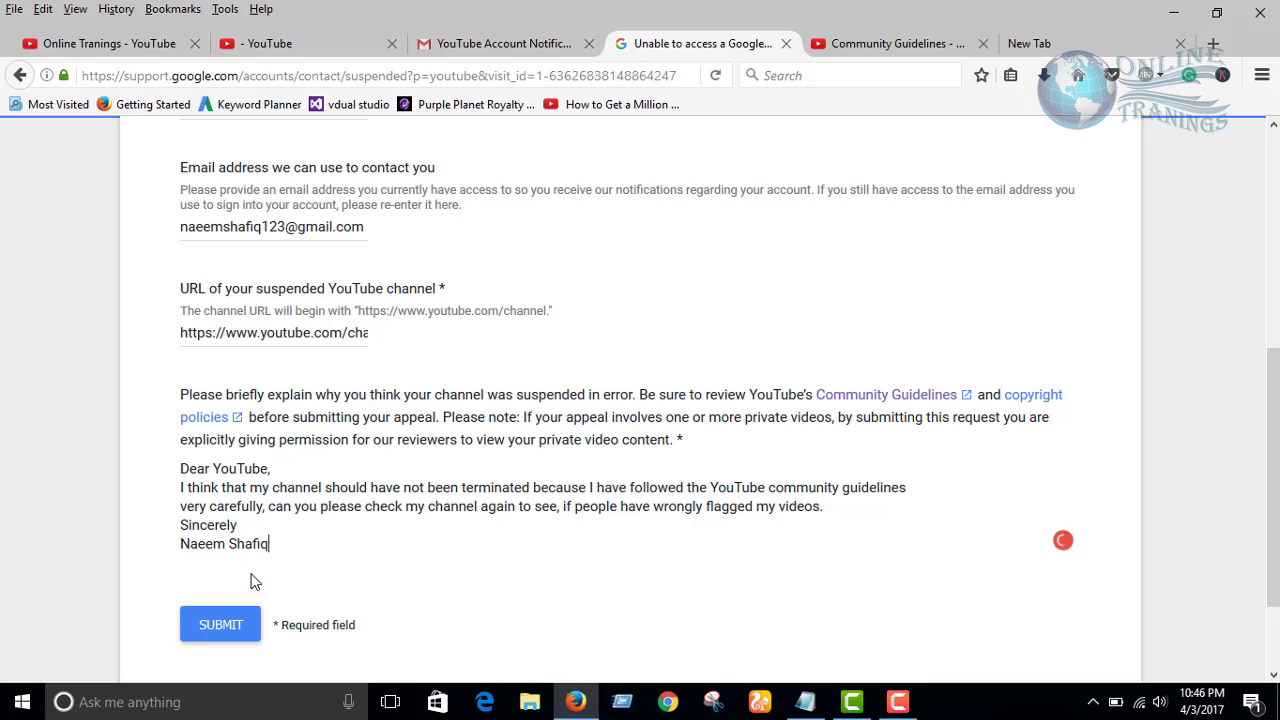
pyautogui.click(220, 625)
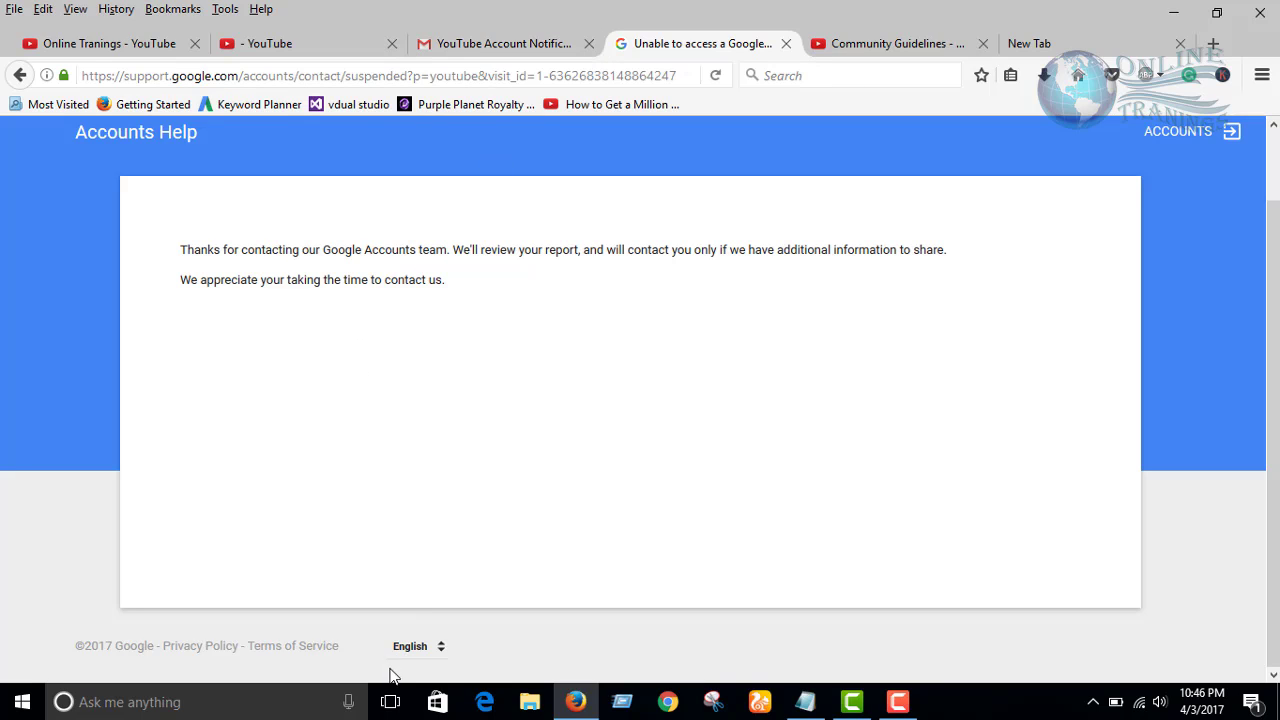
# Open the YouTube Support email from YouTube Accounts in the Updates category of the Gmail inbox
pyautogui.click(713, 701)
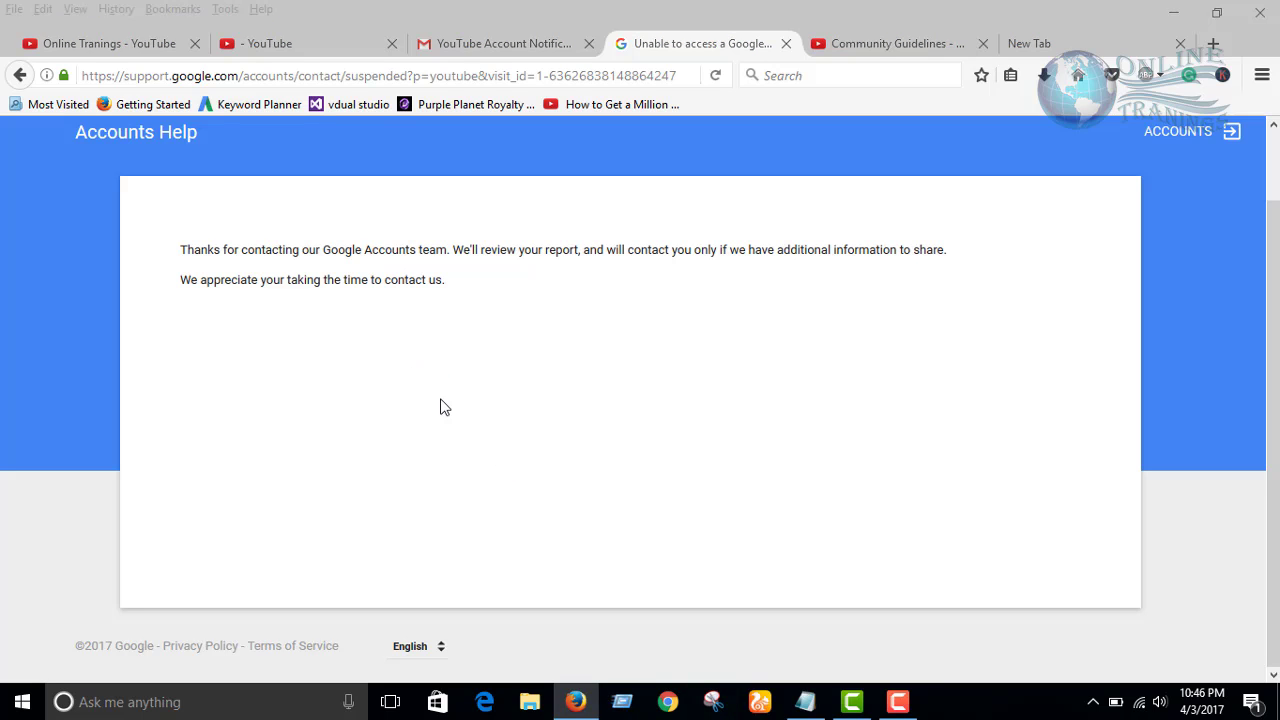
pyautogui.click(709, 194)
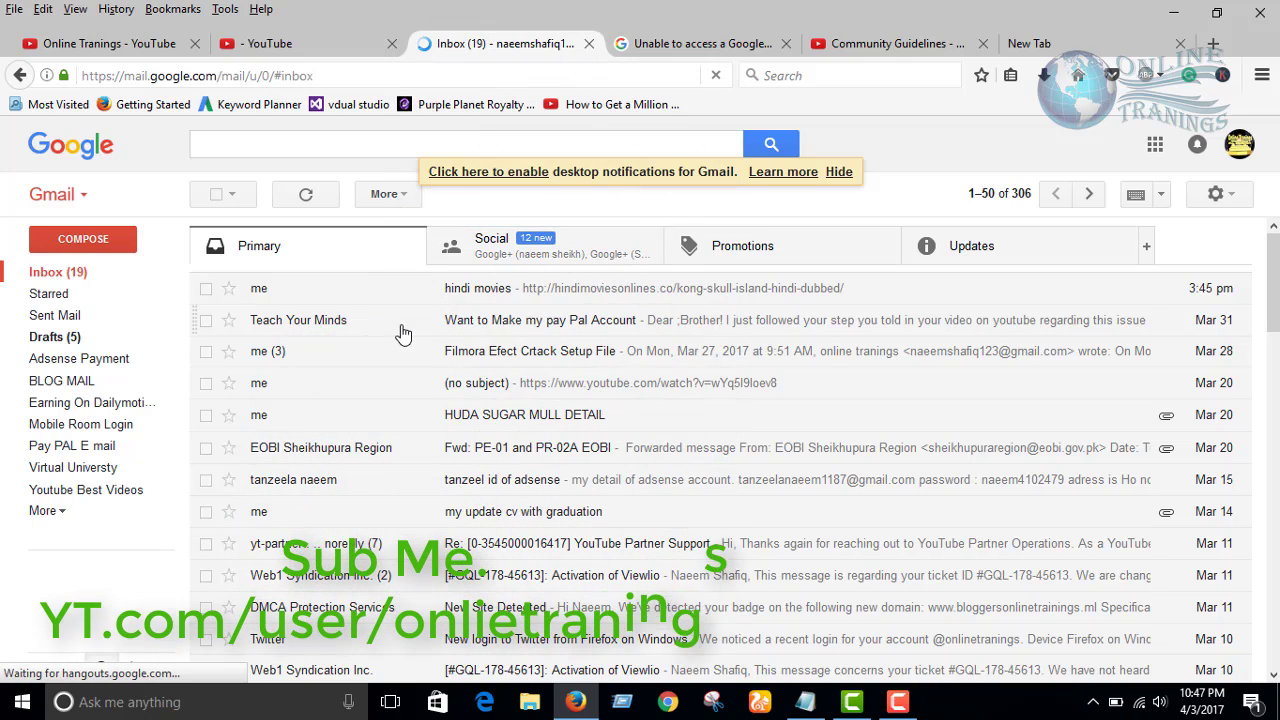
pyautogui.click(981, 257)
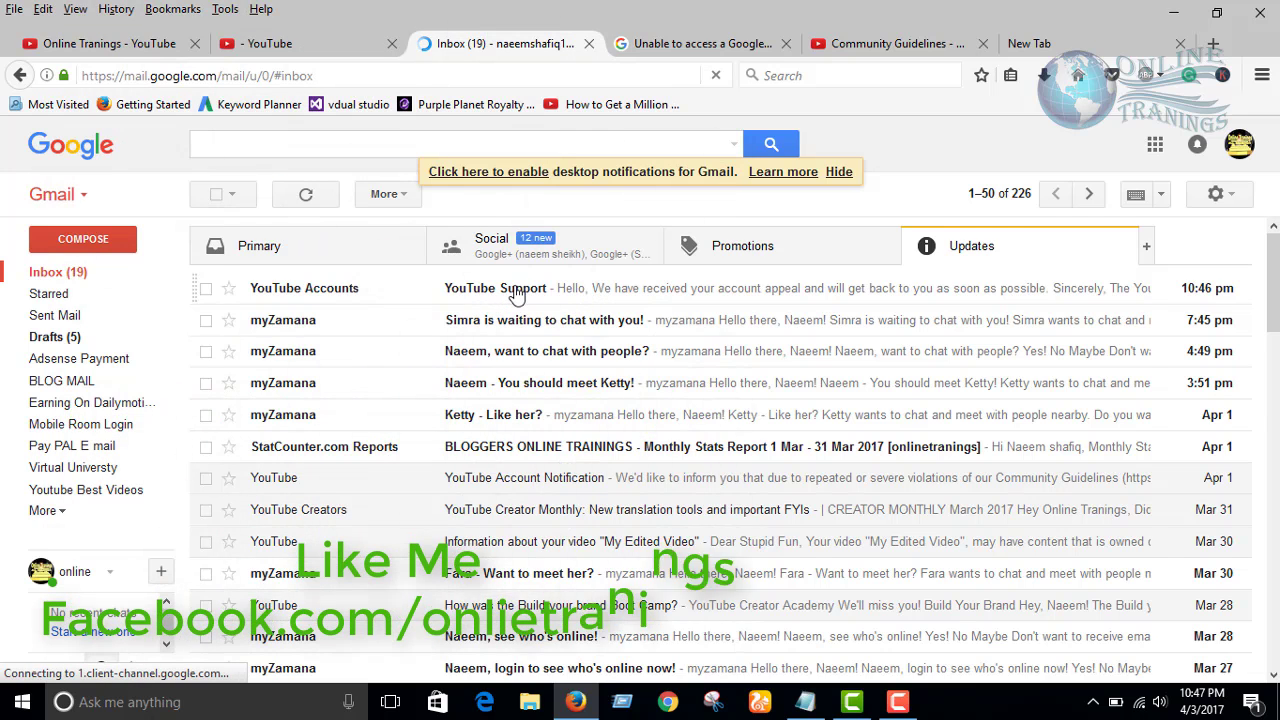
pyautogui.click(513, 293)
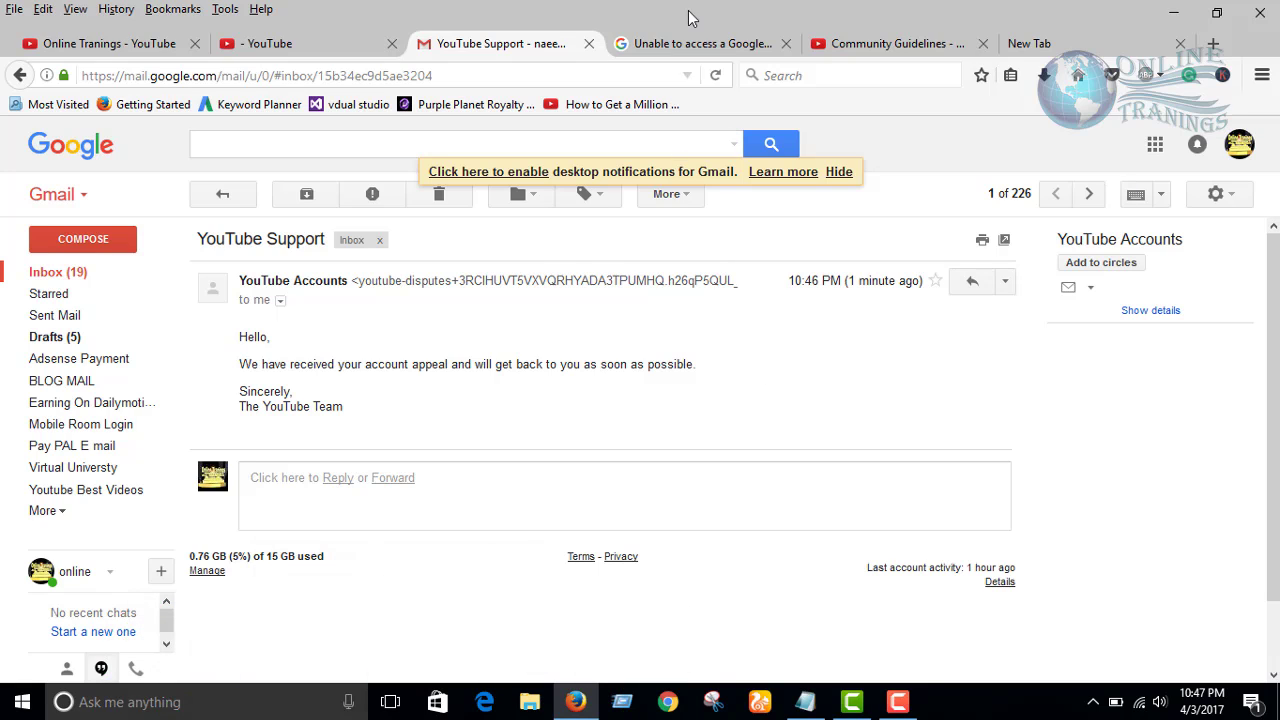
# Revisit the submitted appeal's page, and show the Updates messages of the Gmail inbox again
pyautogui.click(684, 44)
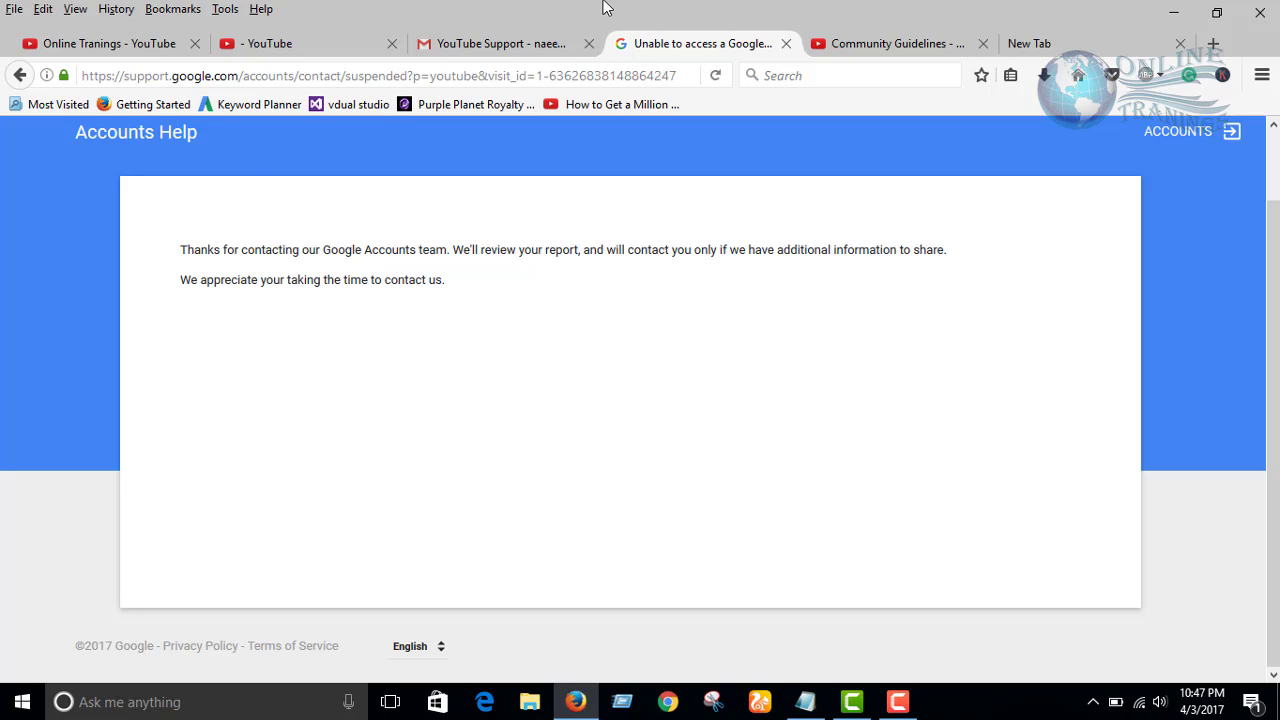
pyautogui.click(515, 44)
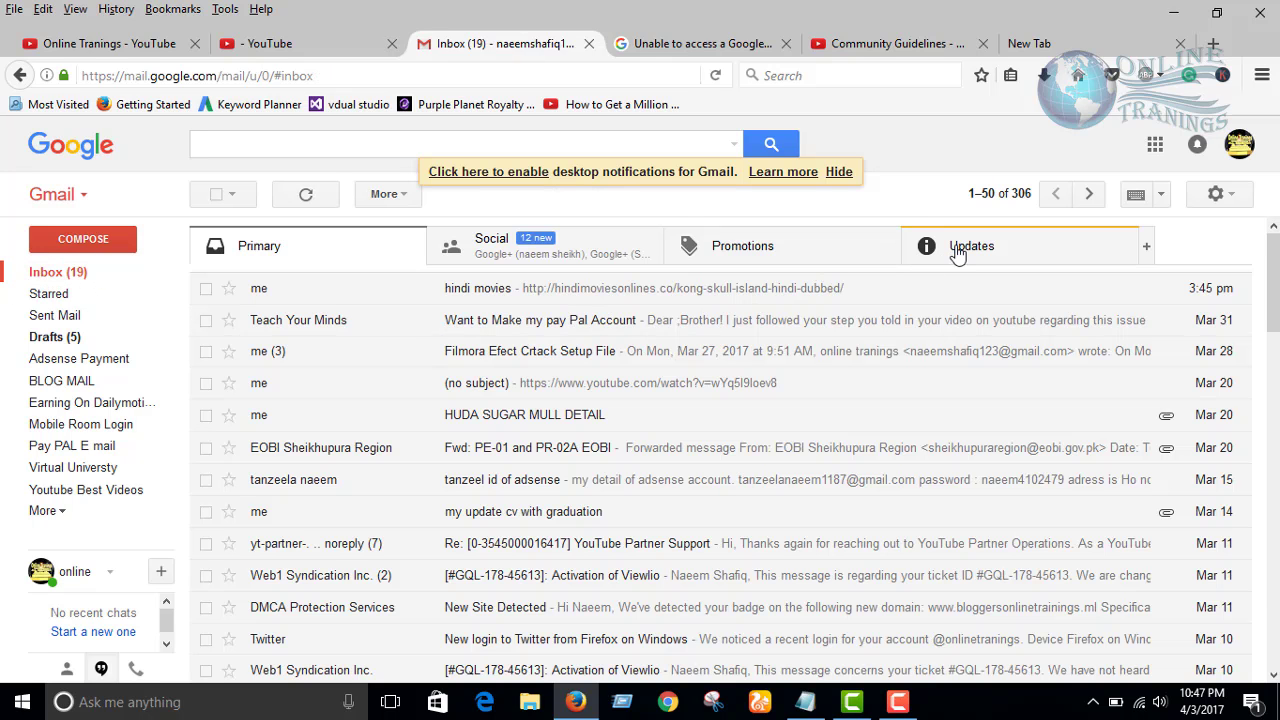
pyautogui.click(957, 254)
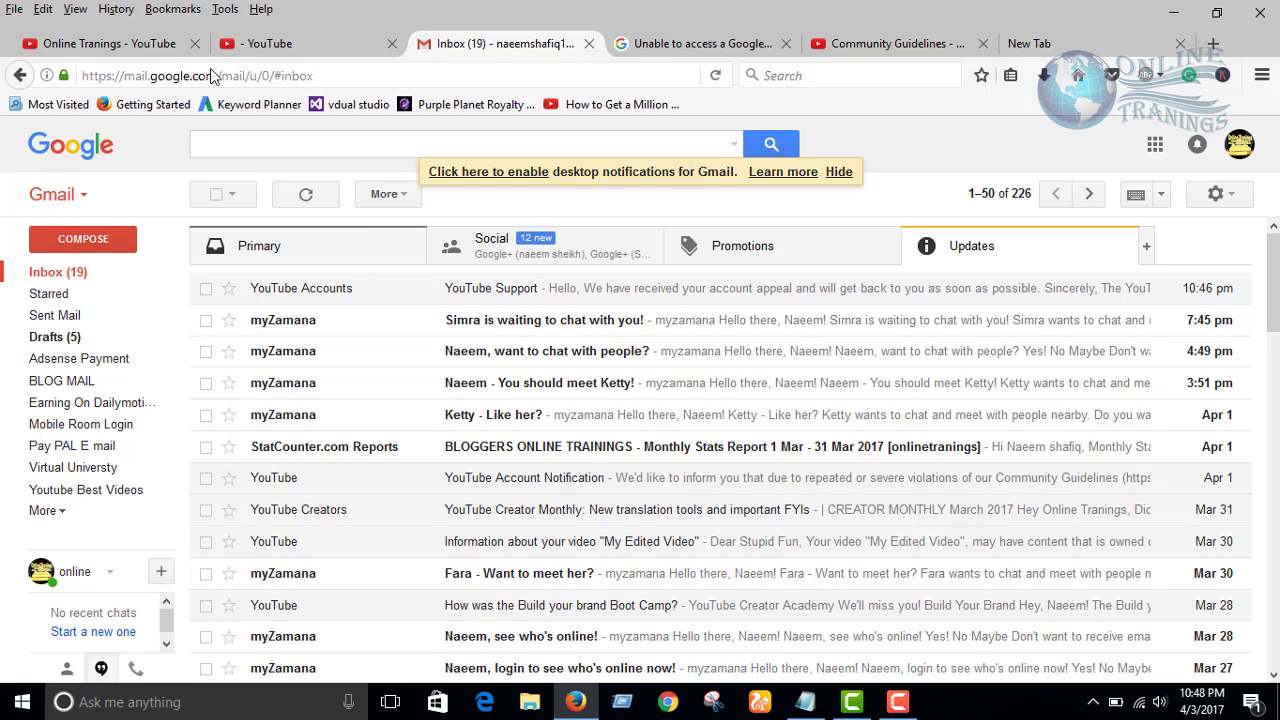
# View the terminated channel's page once more and return to the Online Tranings channel page
pyautogui.click(279, 43)
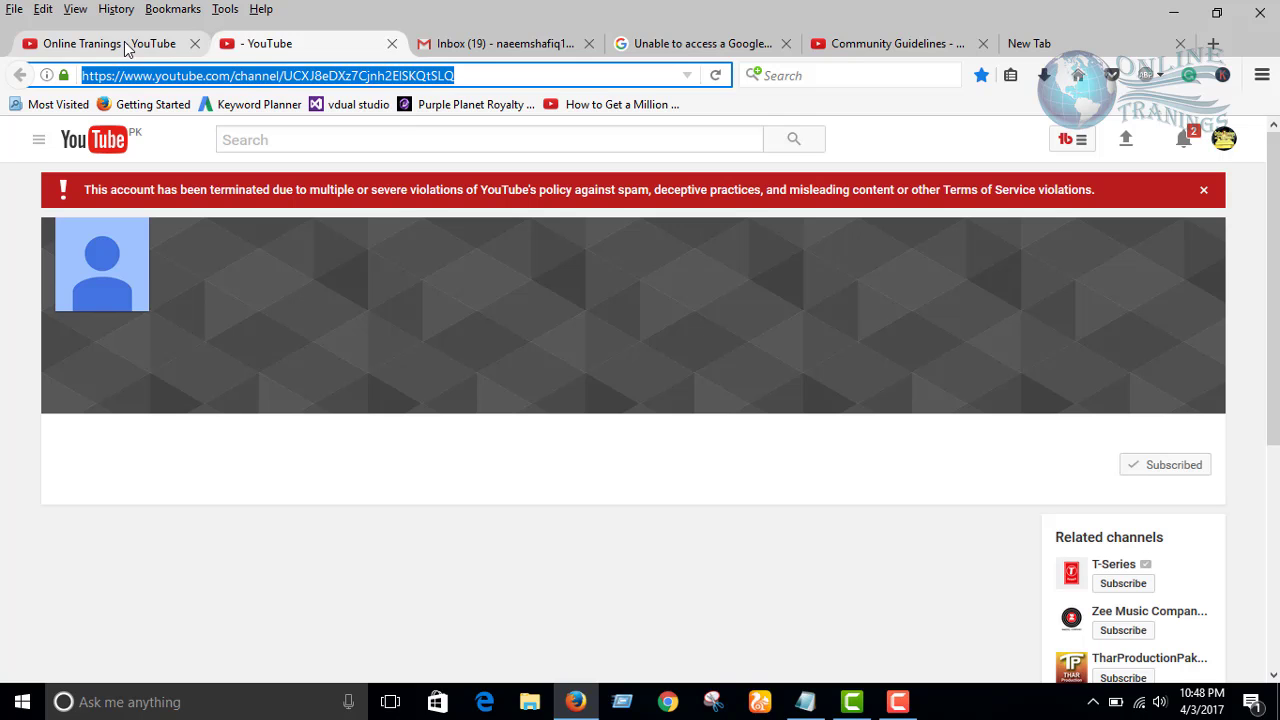
pyautogui.click(127, 48)
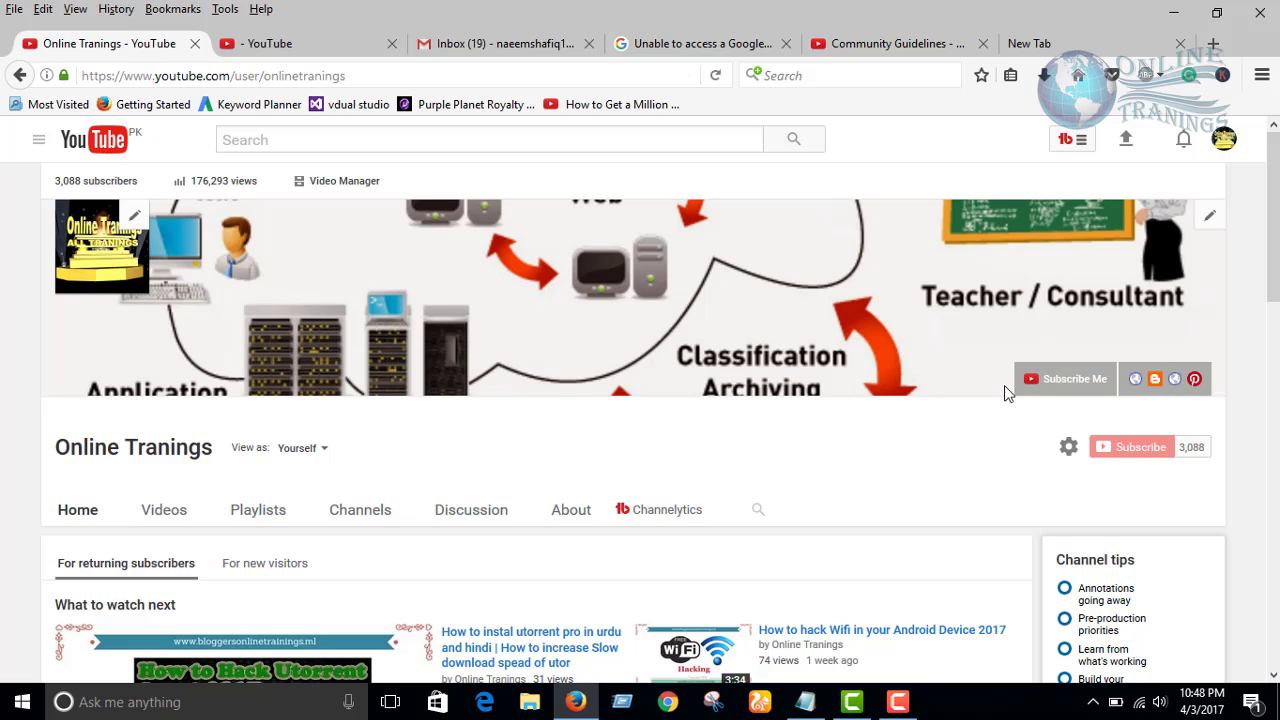